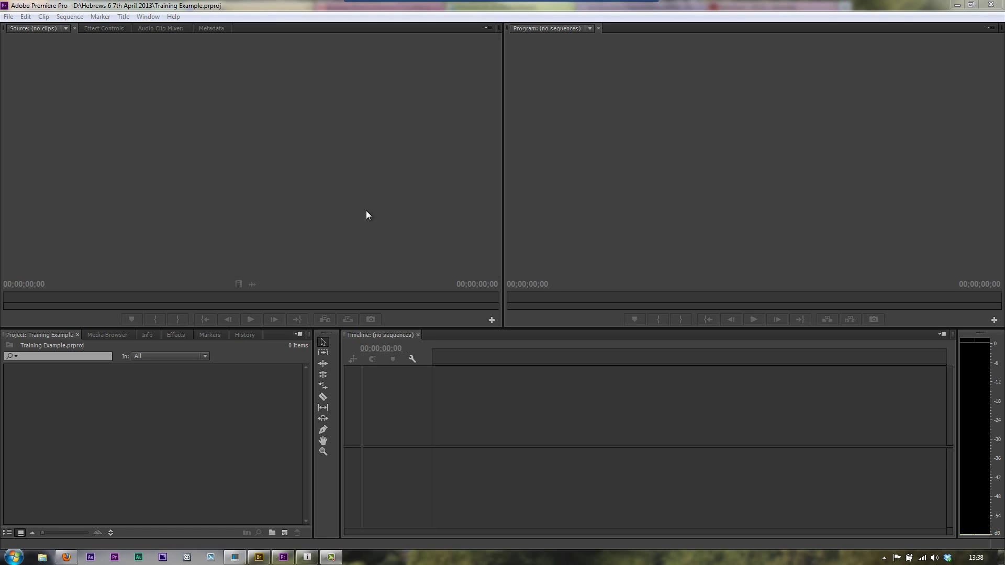
{"action": "left_click", "coordinate": [260, 557]}
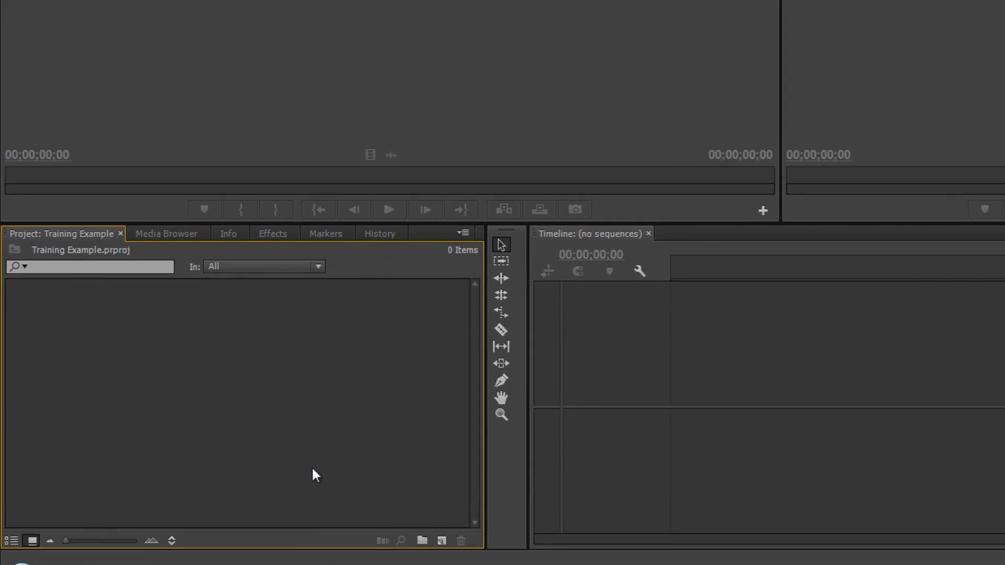
Step: Create a new bin named Footage in the project
{"action": "left_click", "coordinate": [434, 543]}
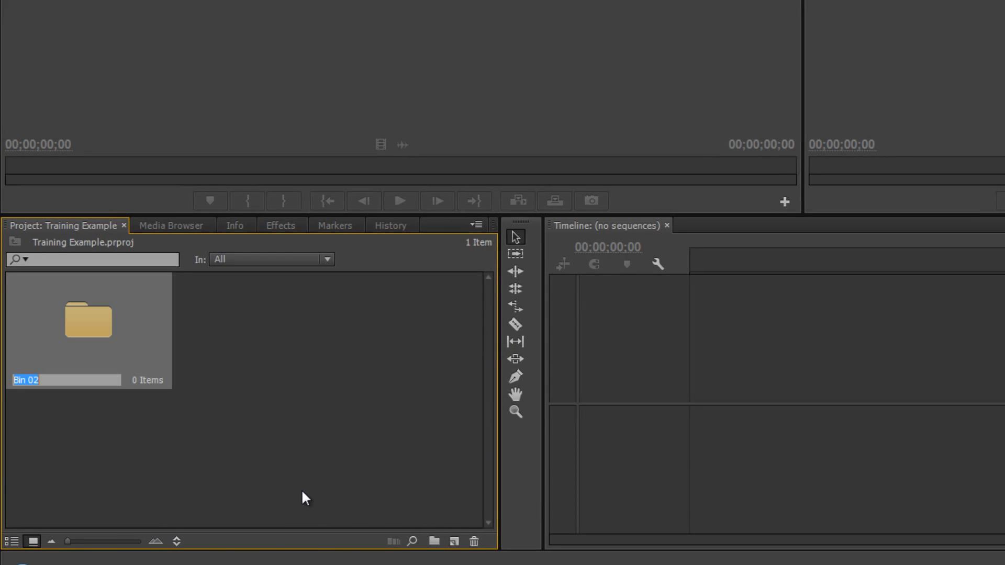
{"action": "type", "text": "Footage"}
{"action": "key", "text": "Return"}
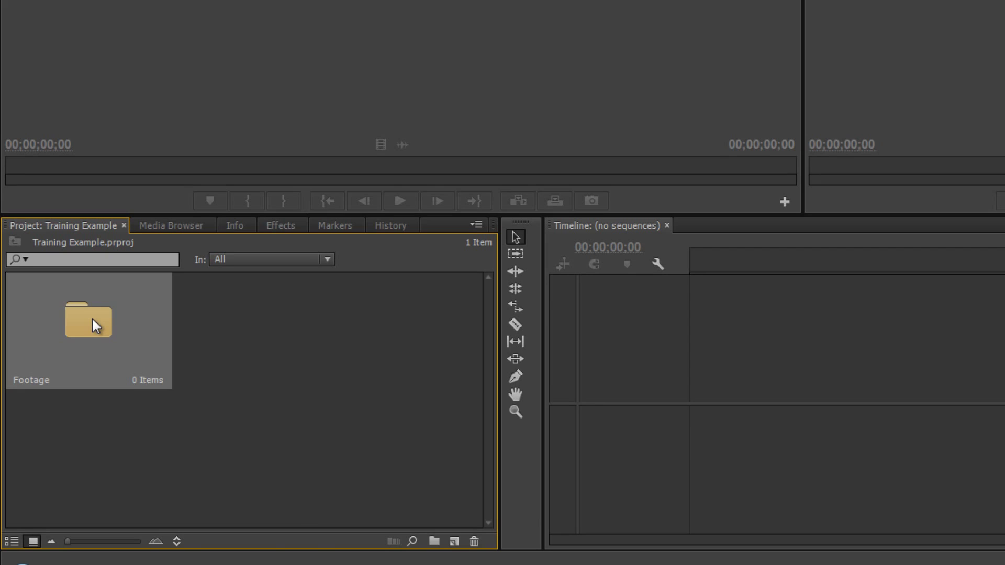
Step: Import Heb_6_CLOSE.MOV and the clips Heb_6_Med_0.MOV through Heb_6_Med_9.MOV into the Footage bin
{"action": "double_click", "coordinate": [94, 325]}
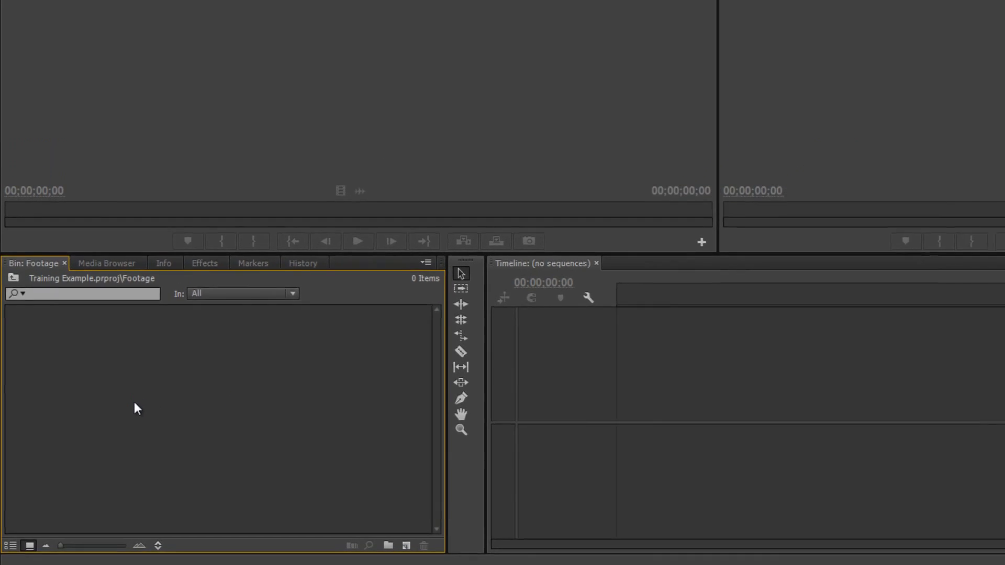
{"action": "double_click", "coordinate": [152, 387]}
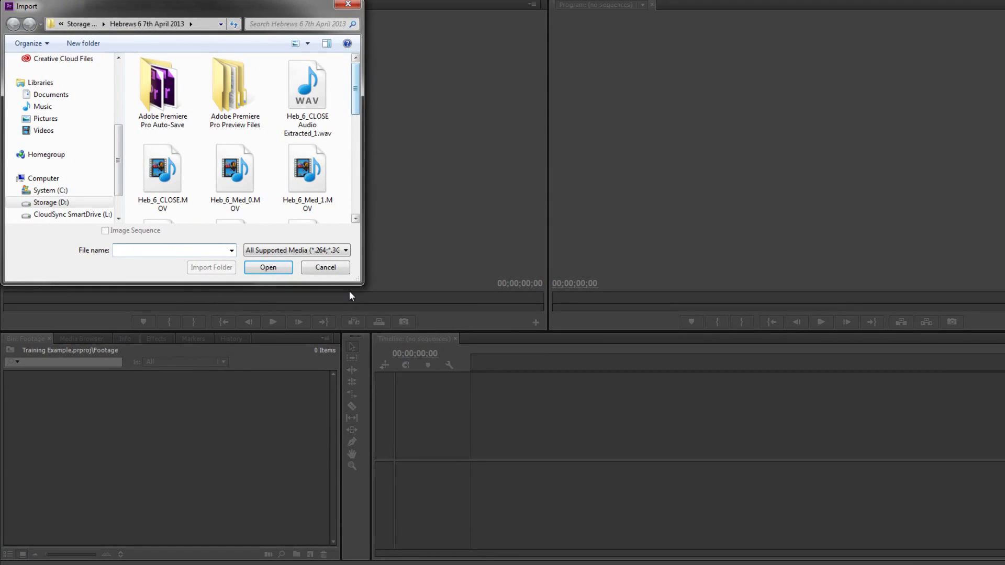
{"action": "left_click_drag", "start_coordinate": [360, 282], "coordinate": [492, 441]}
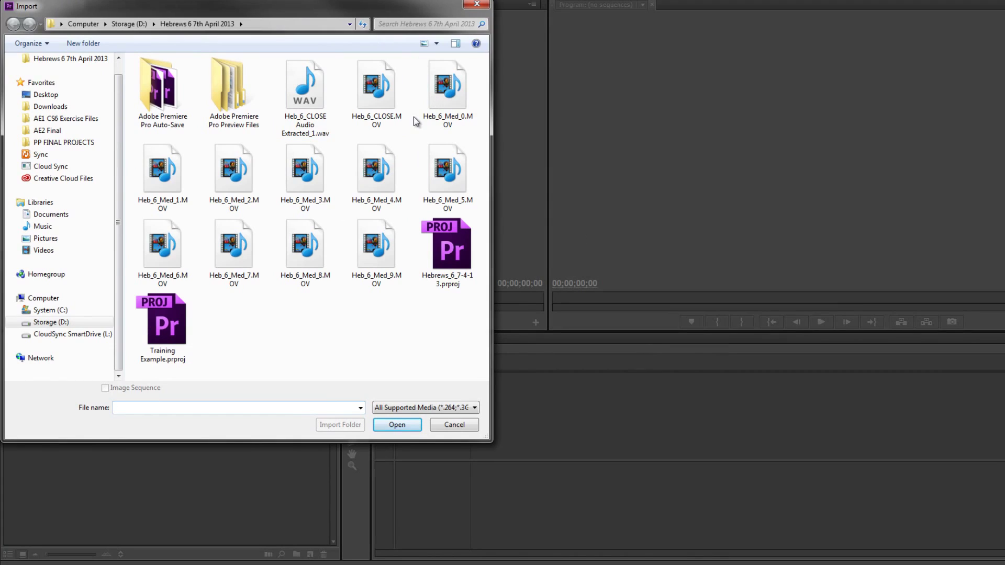
{"action": "left_click", "coordinate": [375, 86]}
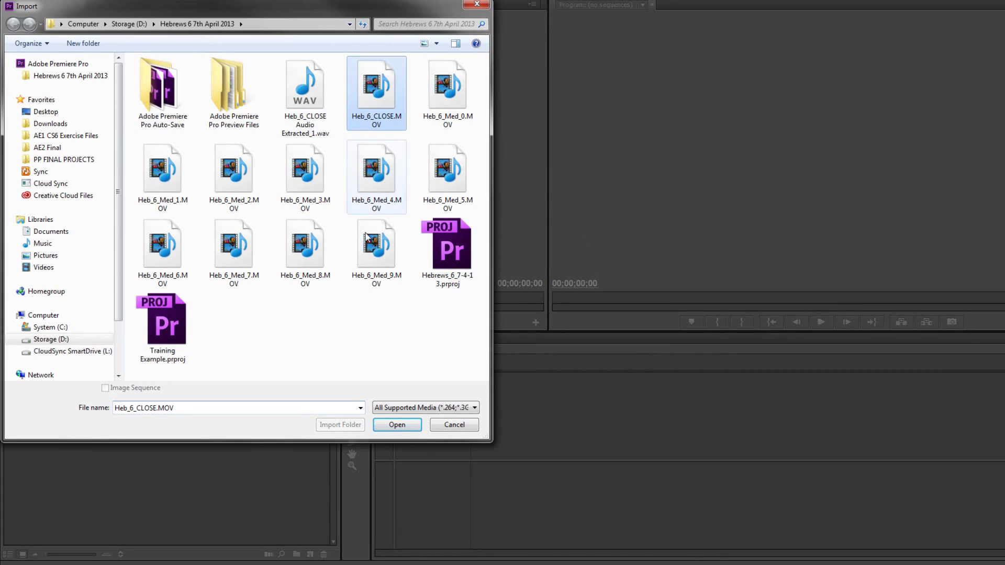
{"action": "left_click", "coordinate": [375, 244], "text": "shift"}
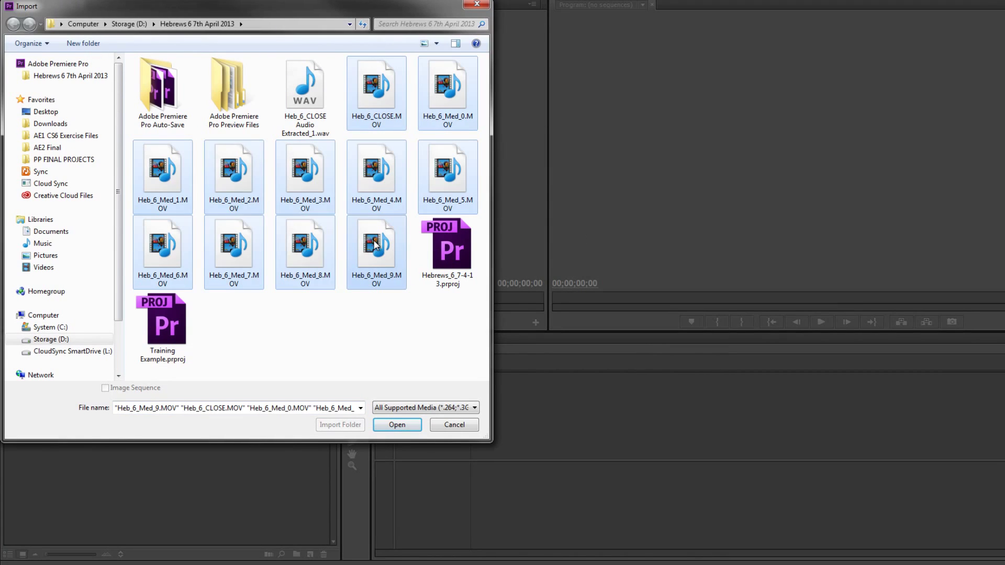
{"action": "left_click", "coordinate": [404, 426]}
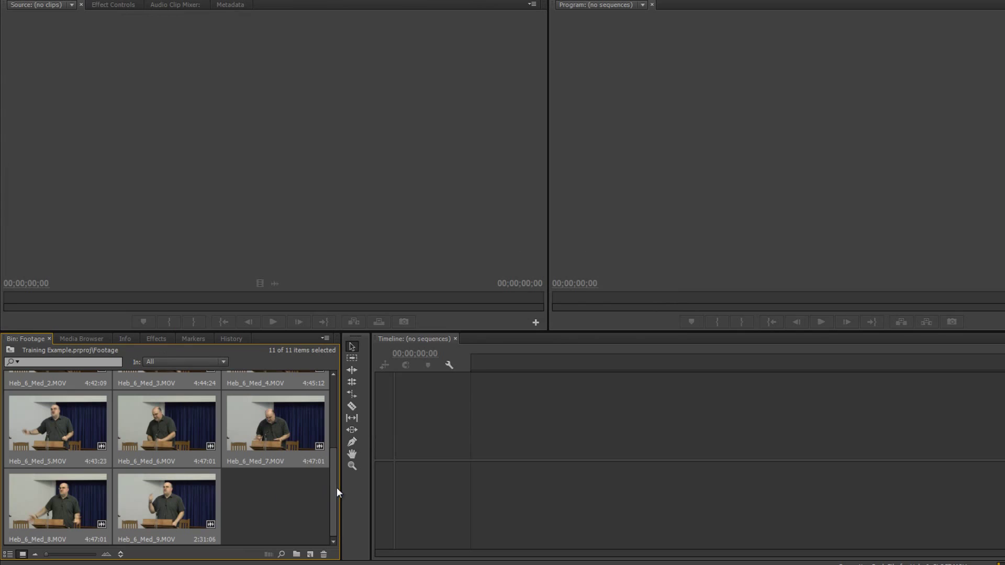
{"action": "left_click_drag", "start_coordinate": [337, 488], "coordinate": [334, 399]}
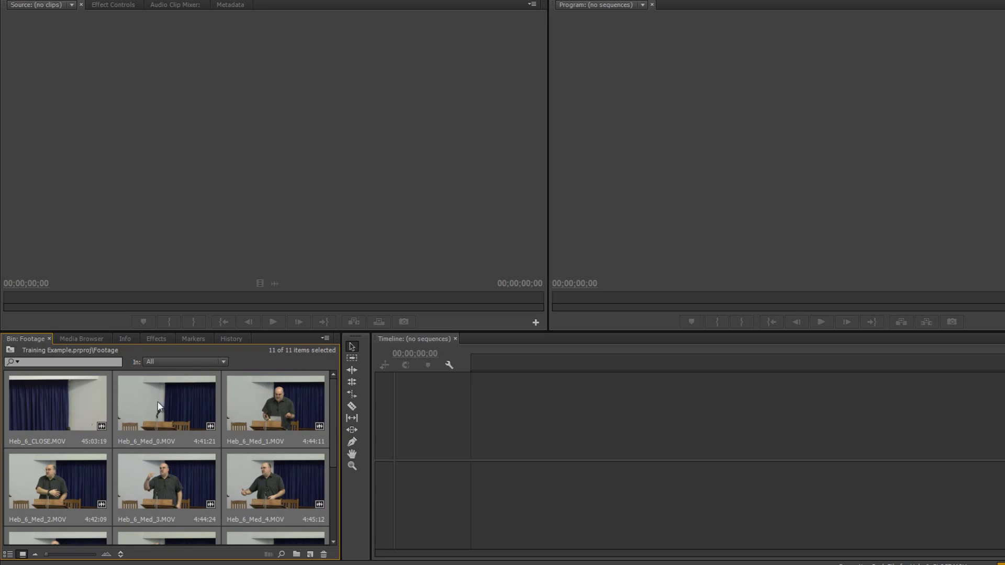
Step: Create a multi-camera source sequence from the Footage bin, synchronized by audio, with the source clips moved to the Processed Clips bin
{"action": "left_click", "coordinate": [11, 349]}
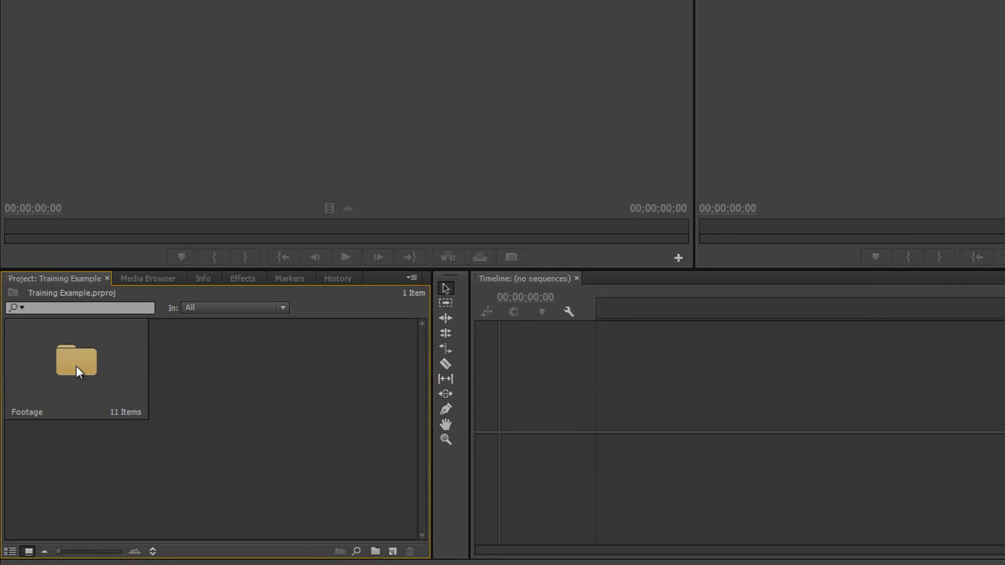
{"action": "right_click", "coordinate": [76, 366]}
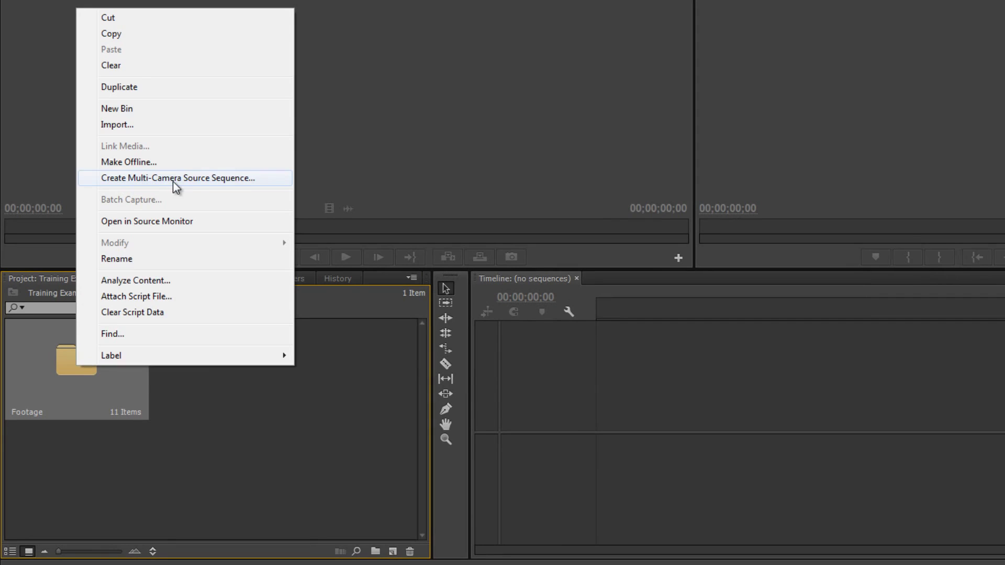
{"action": "left_click", "coordinate": [191, 179]}
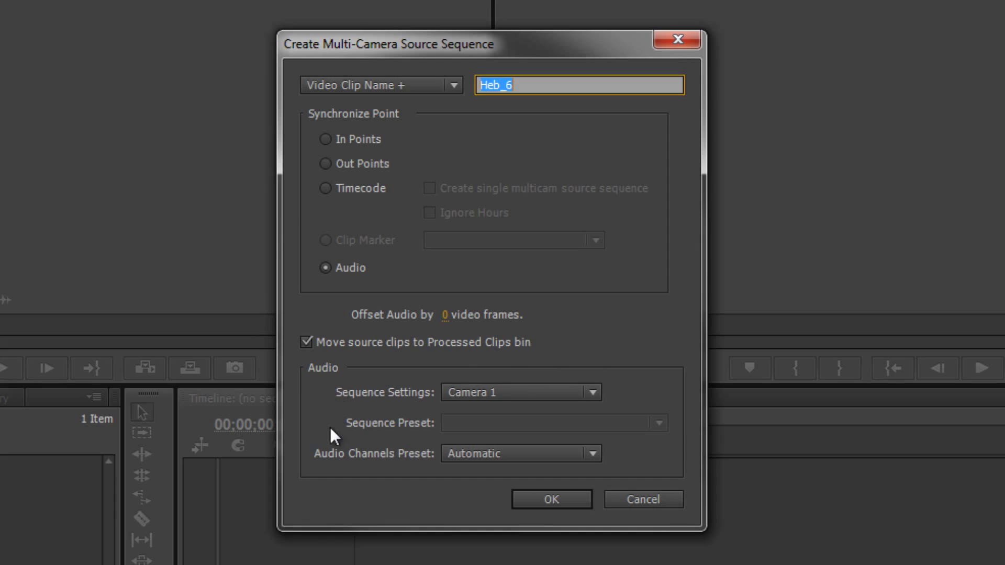
{"action": "left_click", "coordinate": [558, 501]}
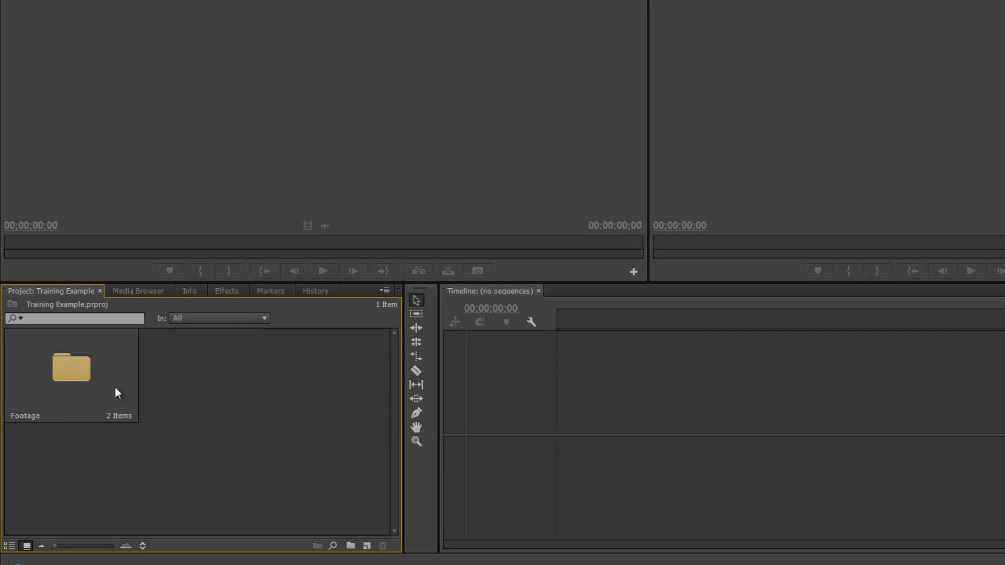
Step: Open the Footage bin, look through the clips in its Processed Clips bin, and return to the Footage bin
{"action": "double_click", "coordinate": [60, 375]}
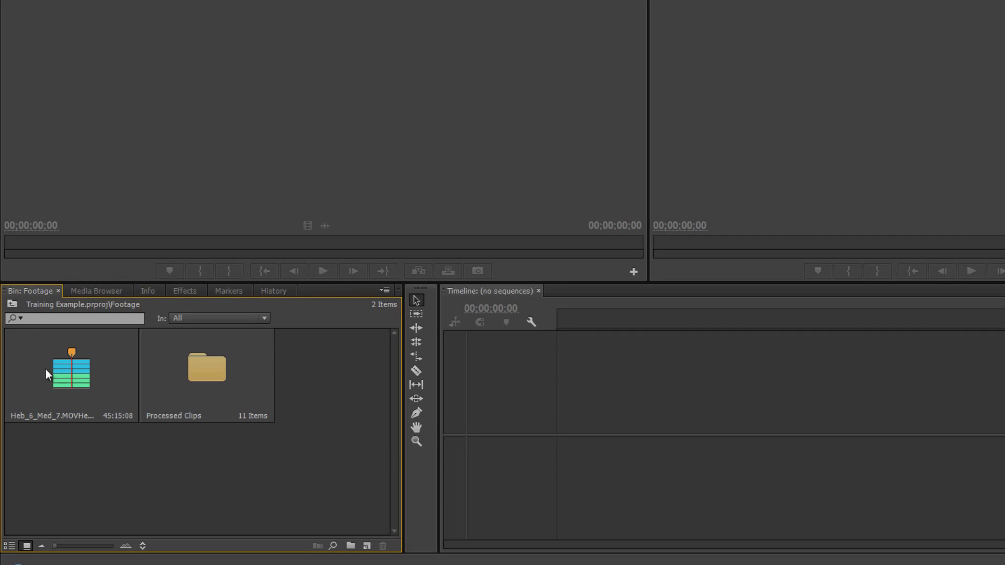
{"action": "double_click", "coordinate": [202, 365]}
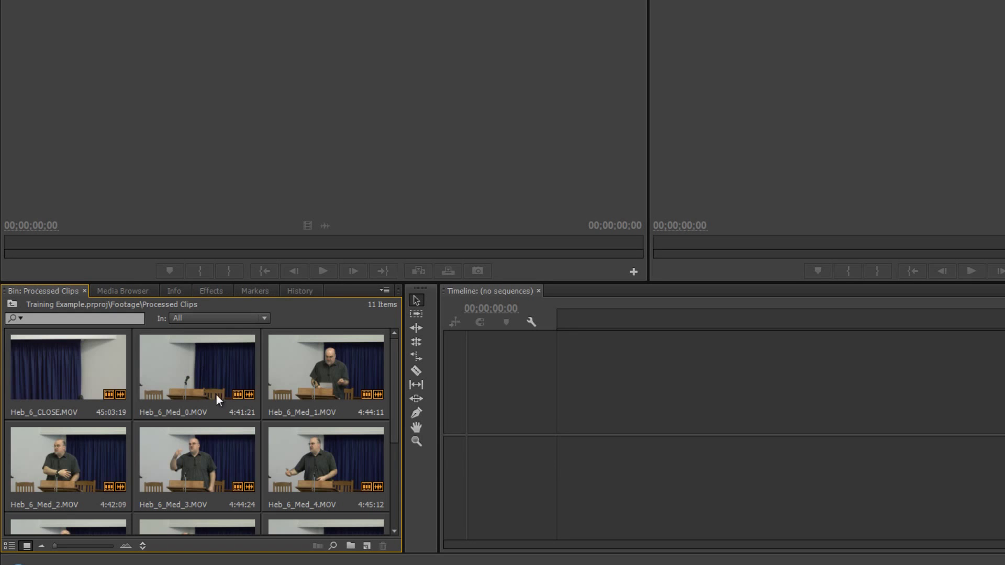
{"action": "left_click_drag", "start_coordinate": [392, 390], "coordinate": [379, 329]}
{"action": "left_click", "coordinate": [12, 305]}
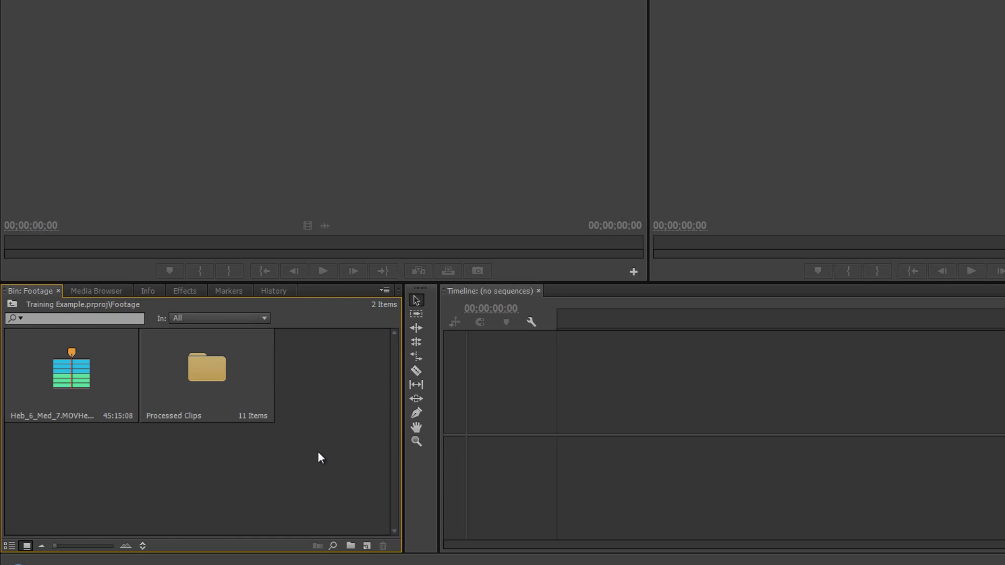
Step: Open the multi-camera source sequence from the Footage bin in the timeline
{"action": "right_click", "coordinate": [78, 377]}
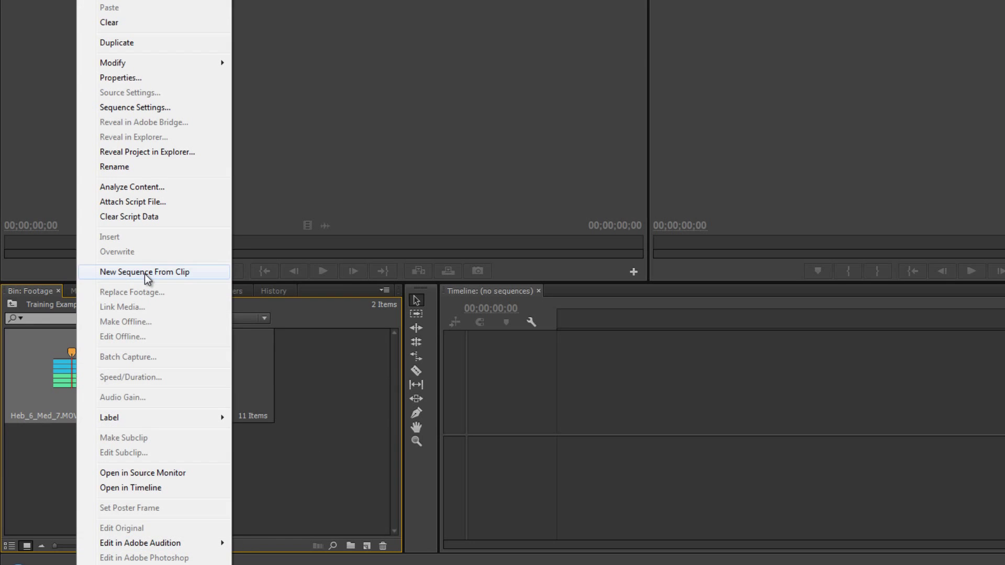
{"action": "left_click", "coordinate": [330, 479]}
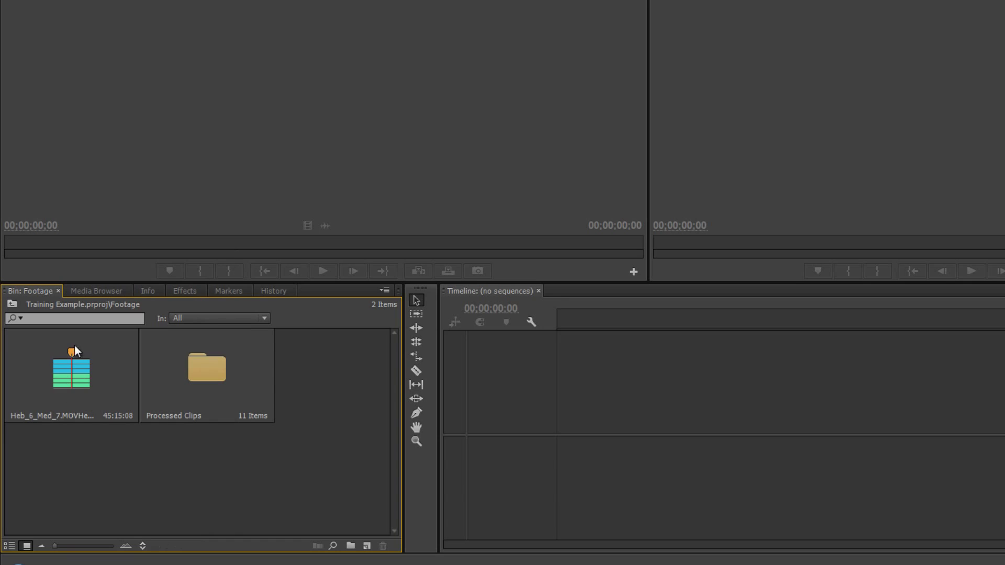
{"action": "right_click", "coordinate": [62, 380]}
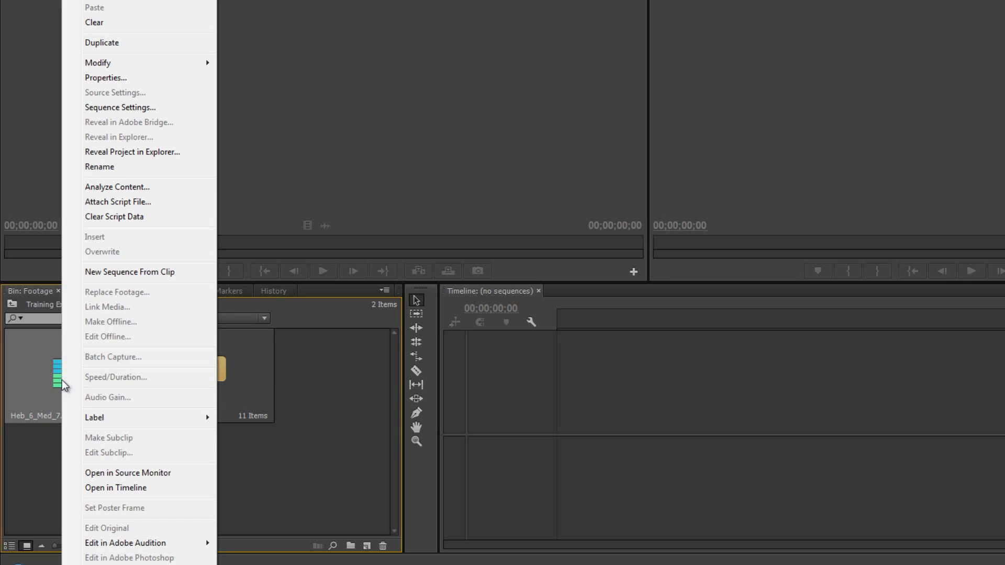
{"action": "left_click", "coordinate": [129, 489]}
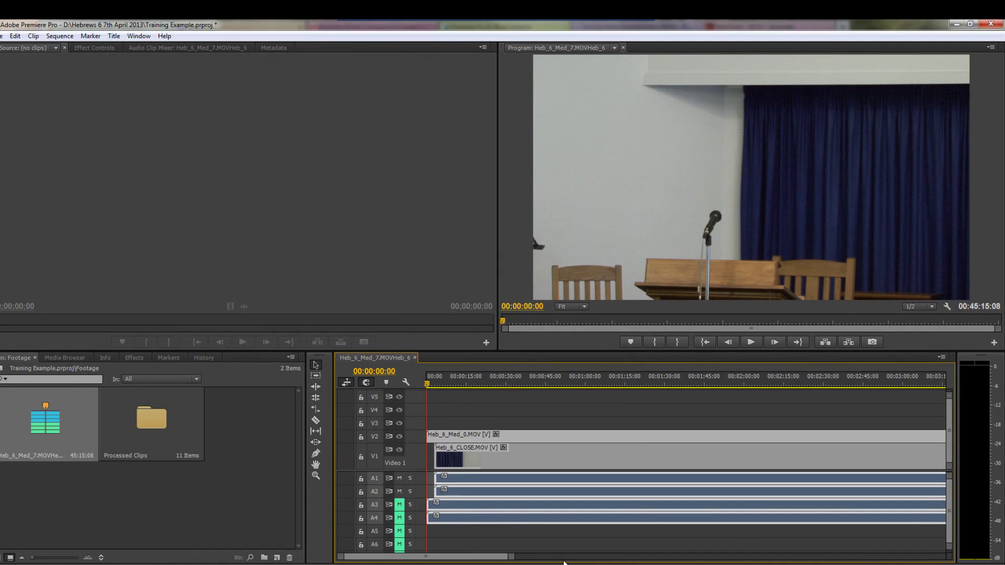
Step: Fit the entire sequence in a maximized timeline and enlarge the area showing the audio tracks
{"action": "key", "text": "backslash"}
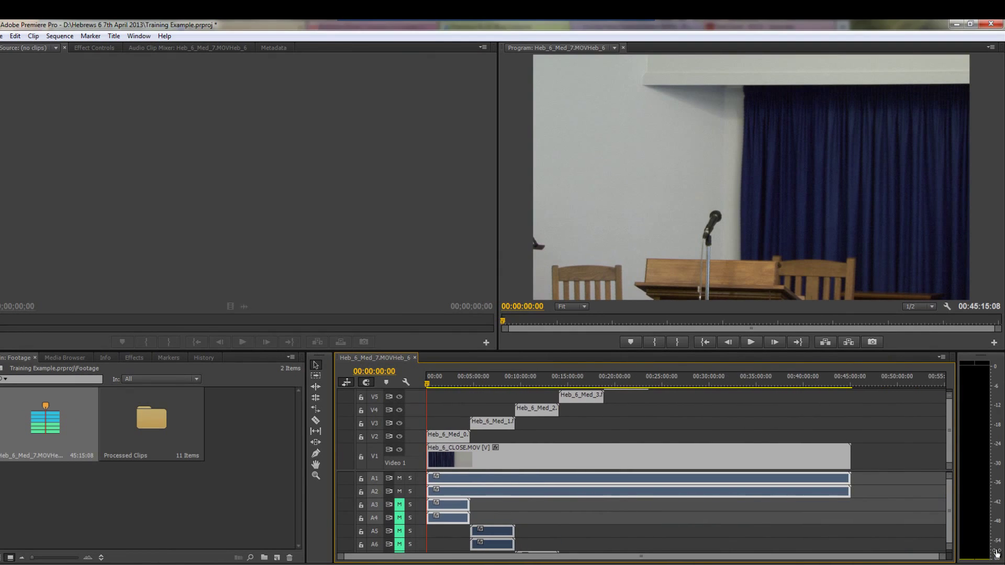
{"action": "key", "text": "grave"}
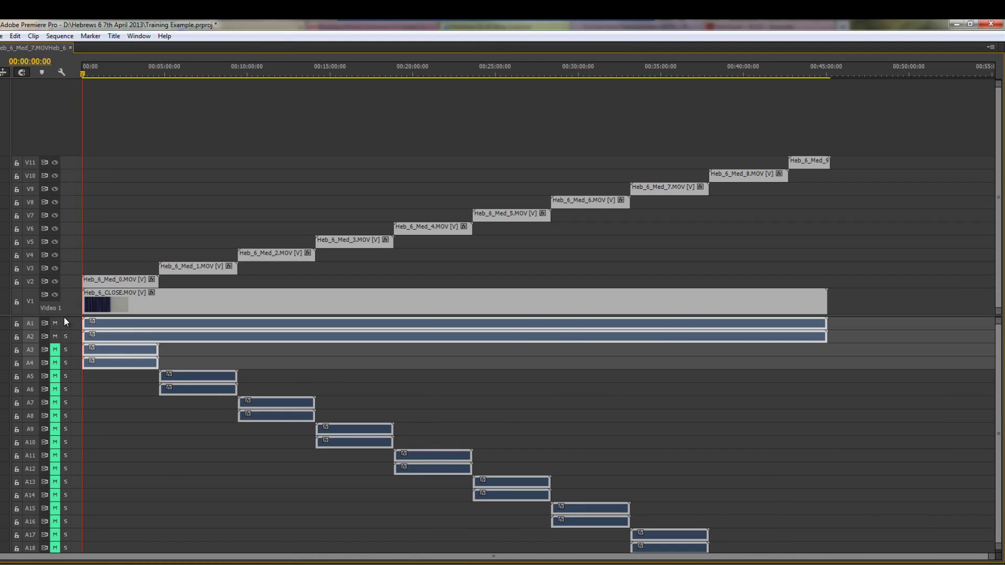
{"action": "left_click_drag", "start_coordinate": [65, 315], "coordinate": [64, 271]}
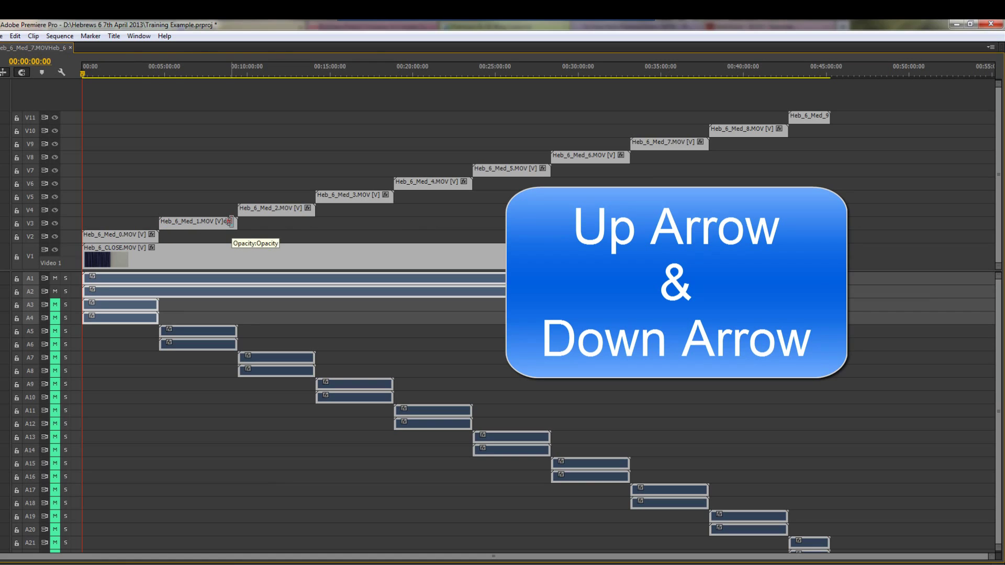
Step: Move the playhead back and forth between edit points on the targeted tracks, ending at the start of Heb_6_Med_1.MOV
{"action": "key", "text": "Down"}
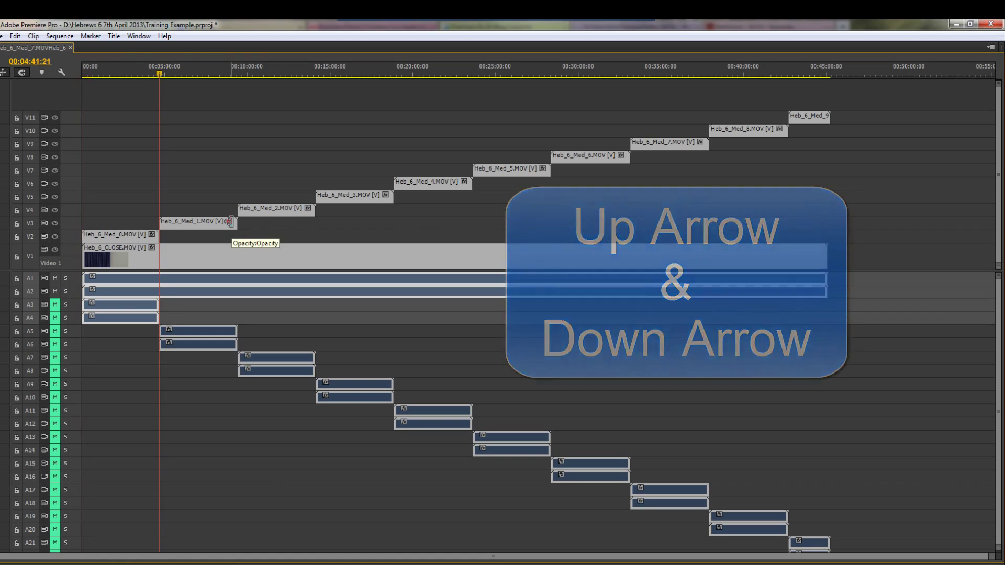
{"action": "key", "text": "Down"}
{"action": "key", "text": "Up"}
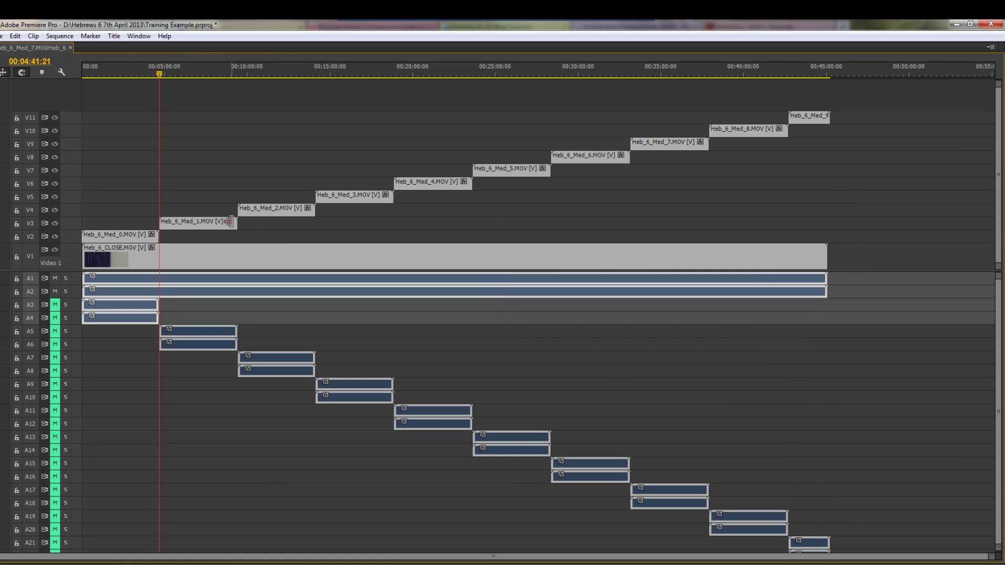
{"action": "key", "text": "Down"}
{"action": "key", "text": "Up"}
{"action": "key", "text": "Down"}
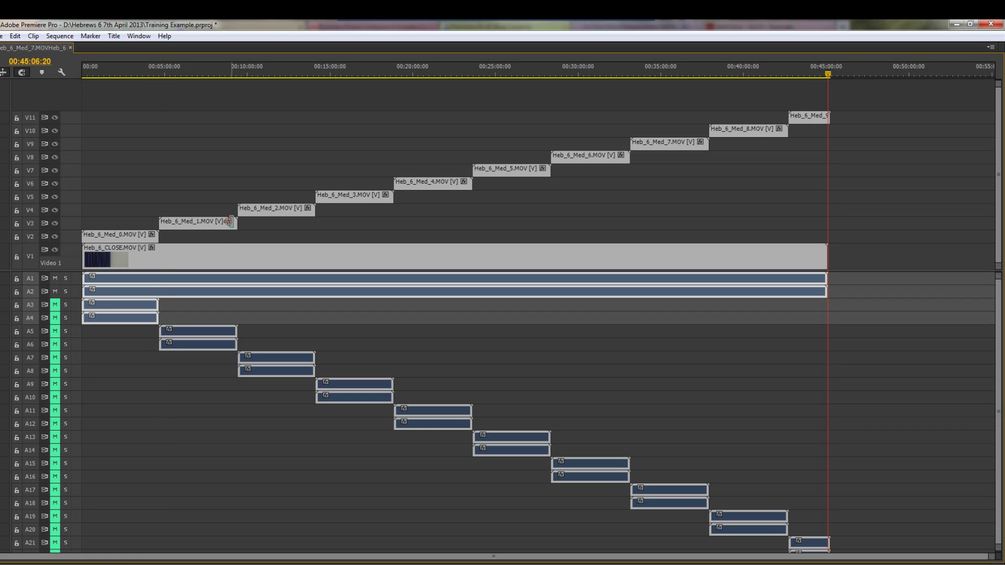
{"action": "key", "text": "Up"}
{"action": "key", "text": "Down"}
{"action": "key", "text": "Up"}
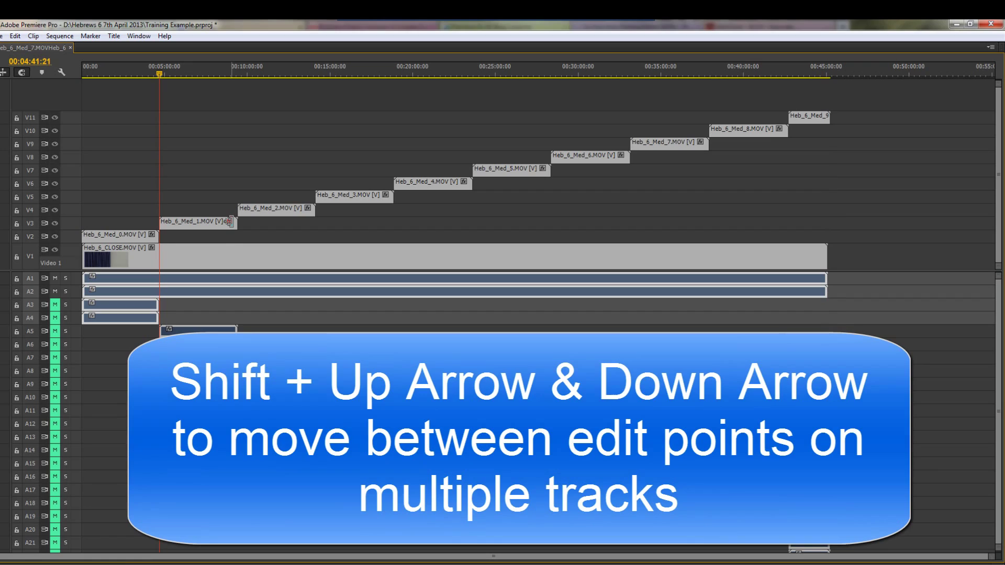
Step: Step the playhead forward through the edit points on all tracks to the start of the Heb_6_Med_9 clip
{"action": "key", "text": "shift+Down"}
{"action": "key", "text": "shift+Down"}
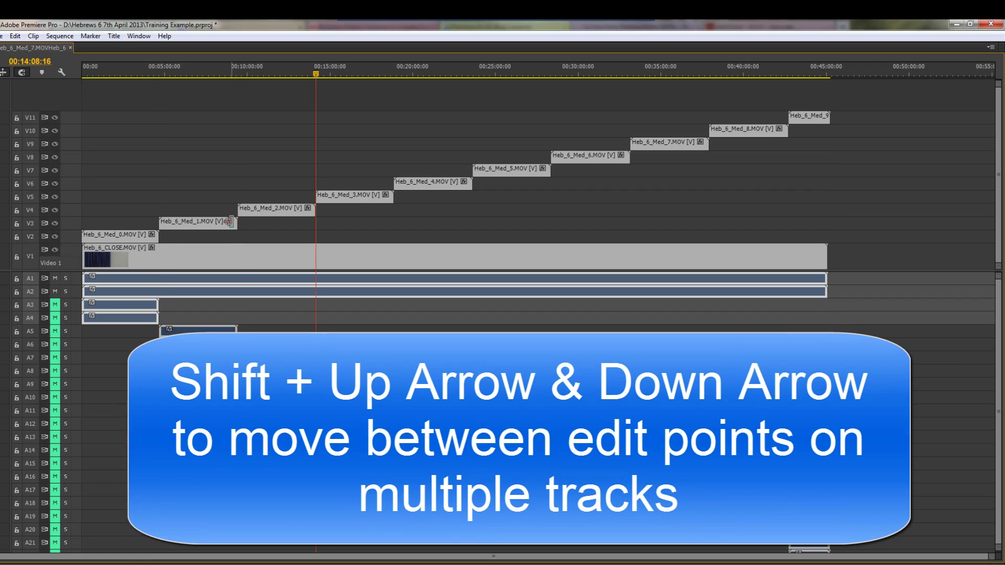
{"action": "key", "text": "shift+Down"}
{"action": "key", "text": "shift+Down"}
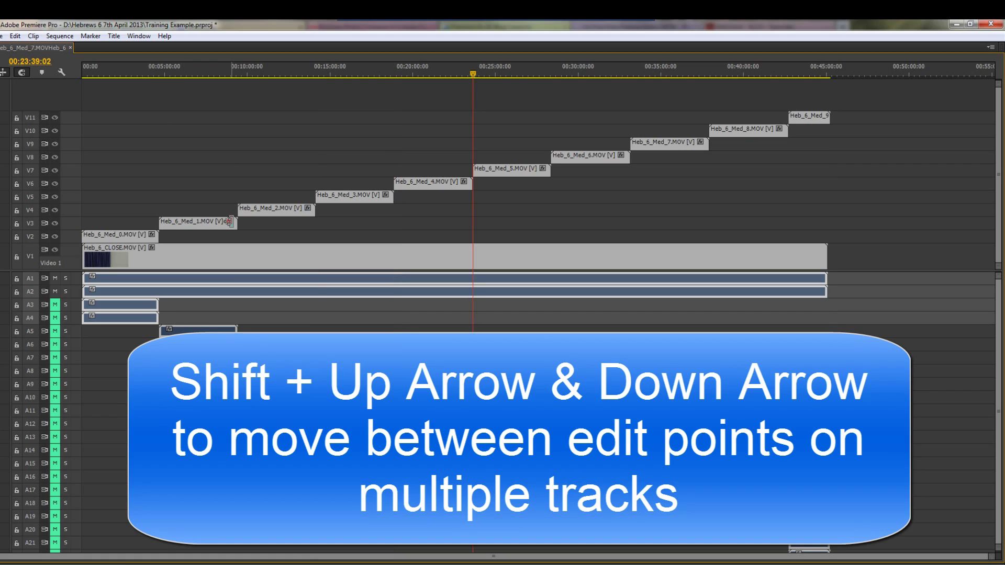
{"action": "key", "text": "shift+Down"}
{"action": "key", "text": "shift+Down"}
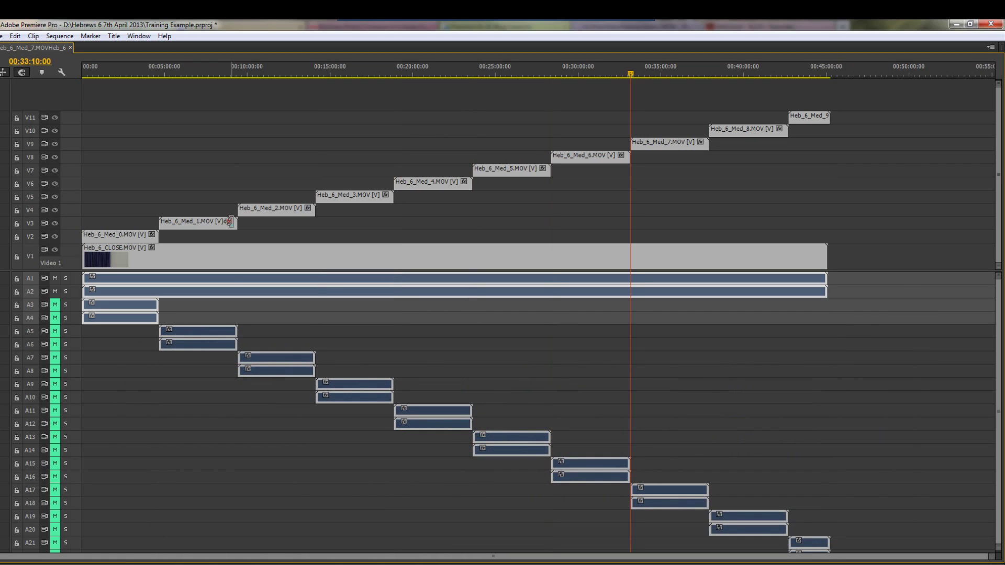
{"action": "key", "text": "shift+Down"}
{"action": "key", "text": "shift+Down"}
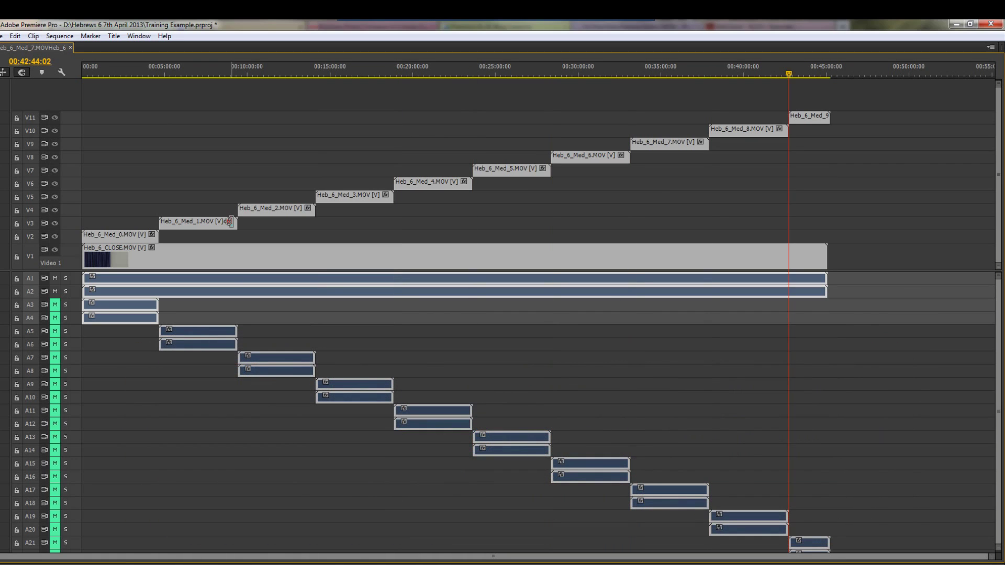
Step: Step the playhead back through the edit points on all tracks to the start of Heb_6_Med_1.MOV at 00:04:41:21
{"action": "key", "text": "shift+Up"}
{"action": "key", "text": "shift+Up"}
{"action": "key", "text": "shift+Up"}
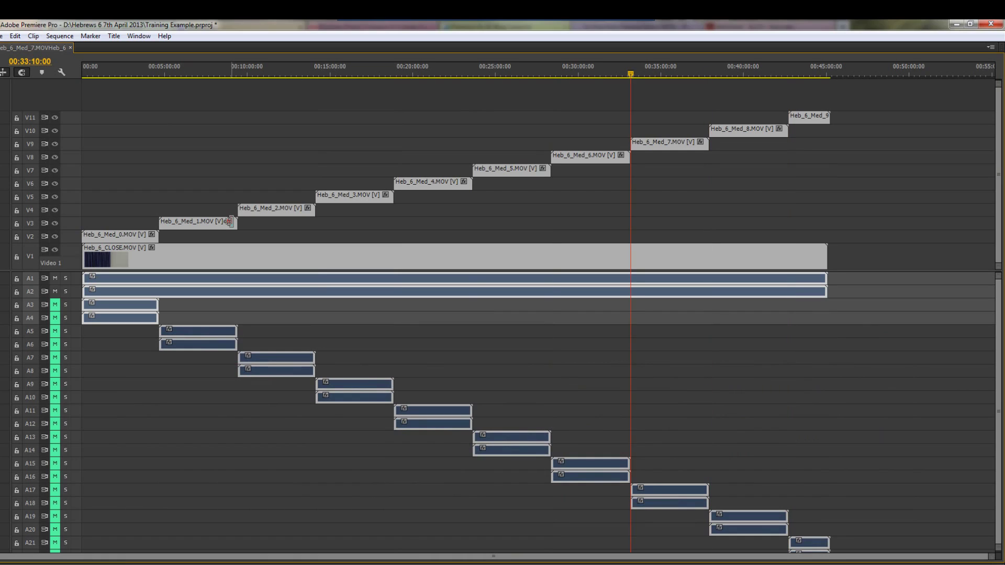
{"action": "key", "text": "shift+Up"}
{"action": "key", "text": "shift+Up"}
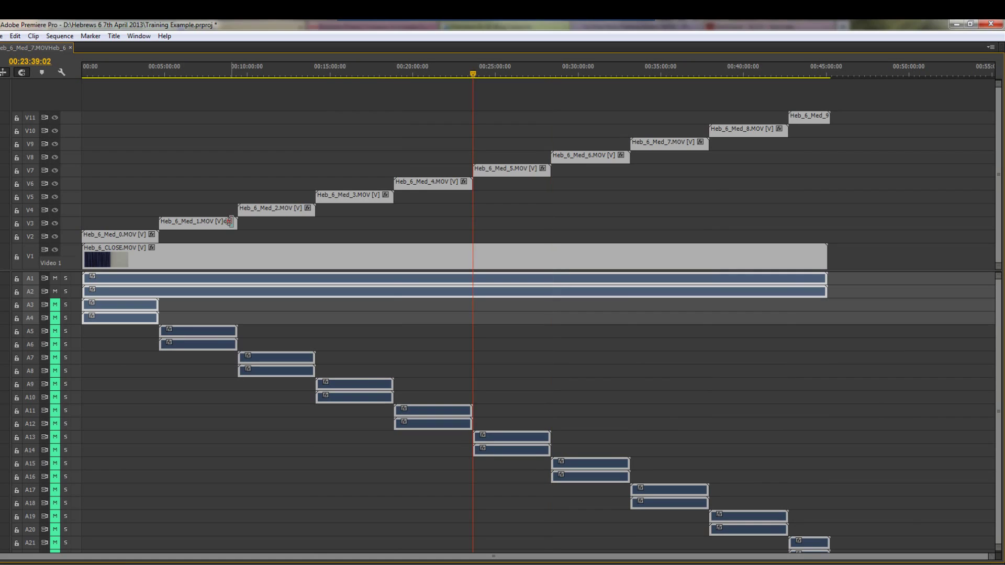
{"action": "key", "text": "shift+Up"}
{"action": "key", "text": "shift+Up"}
{"action": "key", "text": "shift+Up"}
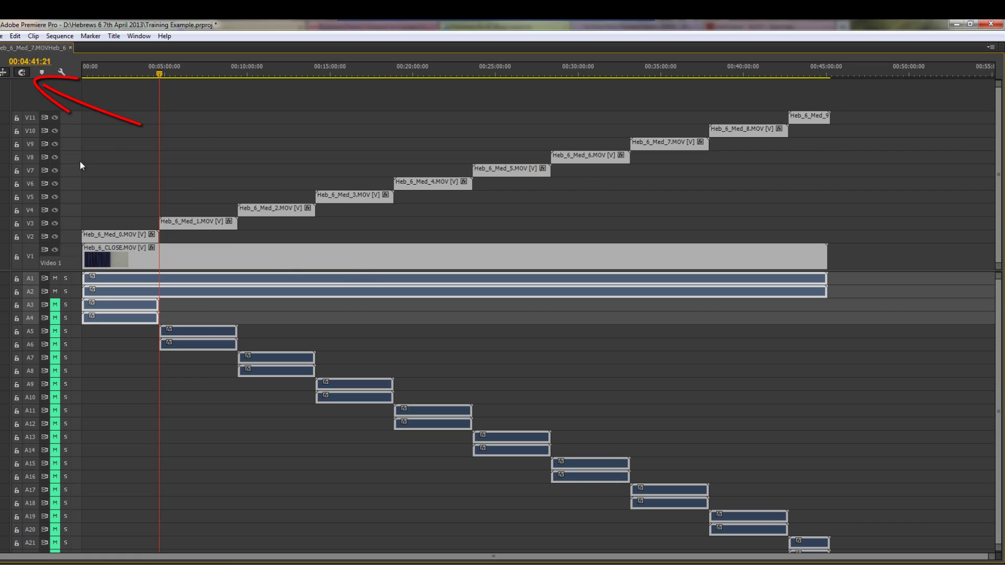
Step: Move the Heb_6_Med_1, Heb_6_Med_2, Heb_6_Med_3 and Heb_6_Med_4 video clips straight down onto track V2, keeping their timing
{"action": "left_click", "coordinate": [196, 199]}
{"action": "left_click", "coordinate": [206, 145]}
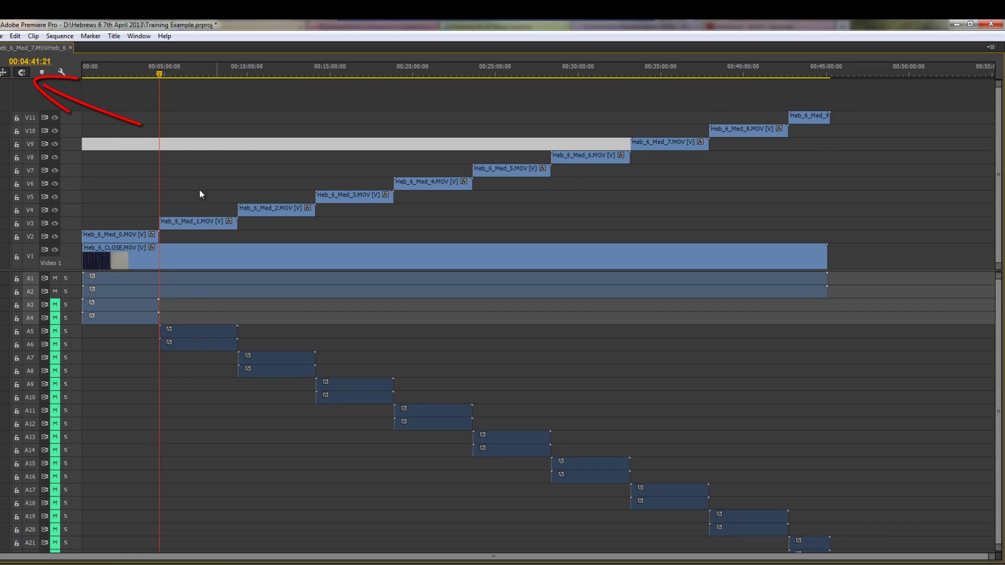
{"action": "left_click", "coordinate": [196, 222]}
{"action": "left_click_drag", "start_coordinate": [195, 221], "coordinate": [200, 242]}
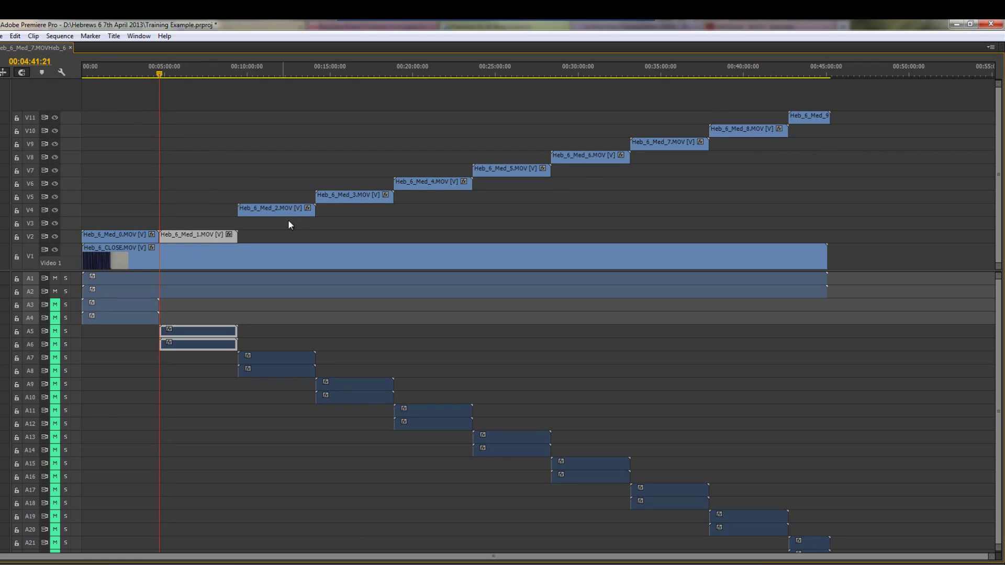
{"action": "left_click_drag", "start_coordinate": [276, 209], "coordinate": [279, 237]}
{"action": "left_click_drag", "start_coordinate": [361, 197], "coordinate": [360, 238]}
{"action": "left_click_drag", "start_coordinate": [431, 187], "coordinate": [430, 242]}
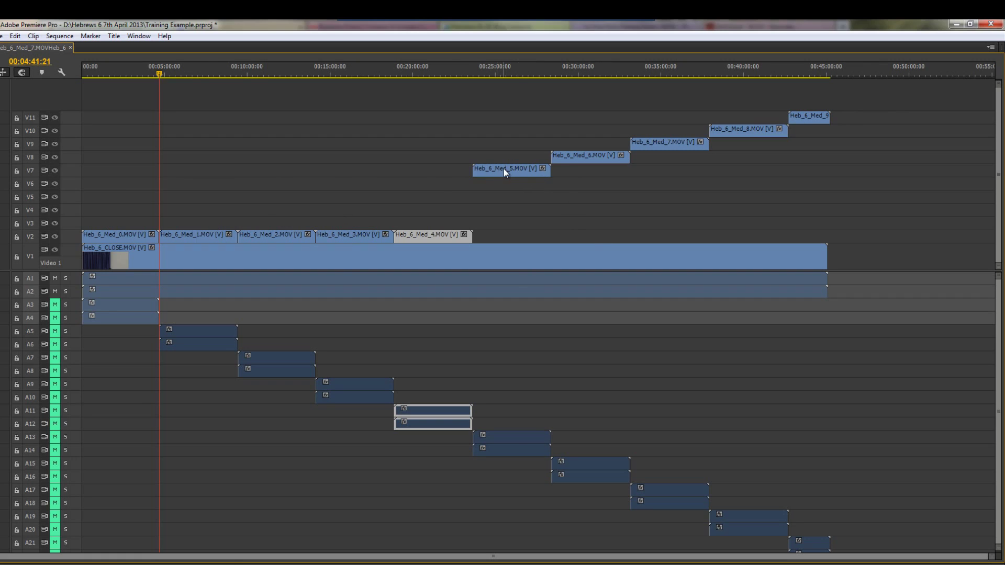
Step: Move the Heb_6_Med_5 through Heb_6_Med_9 video clips straight down onto track V2, keeping their timing
{"action": "left_click_drag", "start_coordinate": [505, 171], "coordinate": [512, 236]}
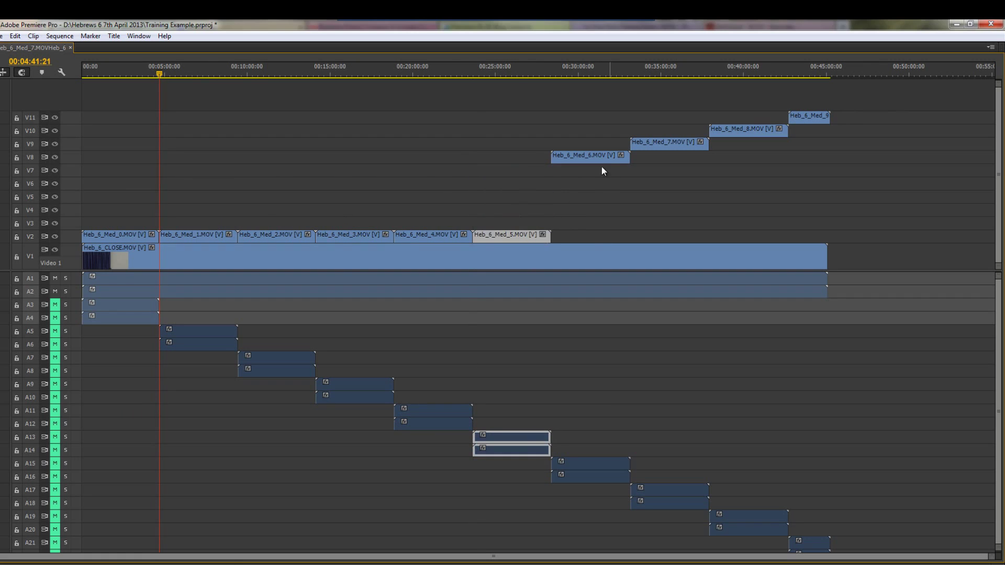
{"action": "left_click_drag", "start_coordinate": [593, 157], "coordinate": [594, 237]}
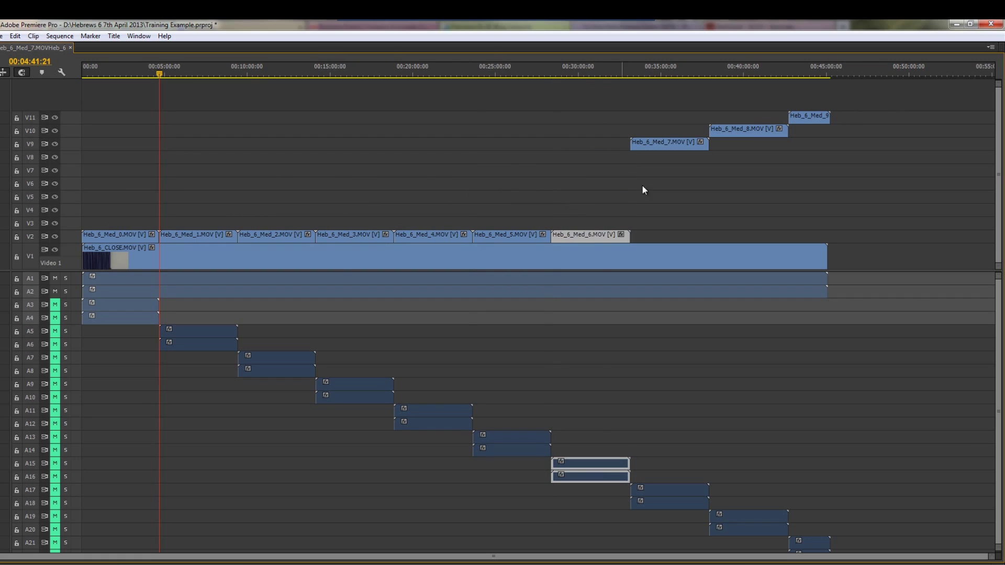
{"action": "left_click_drag", "start_coordinate": [671, 149], "coordinate": [671, 237]}
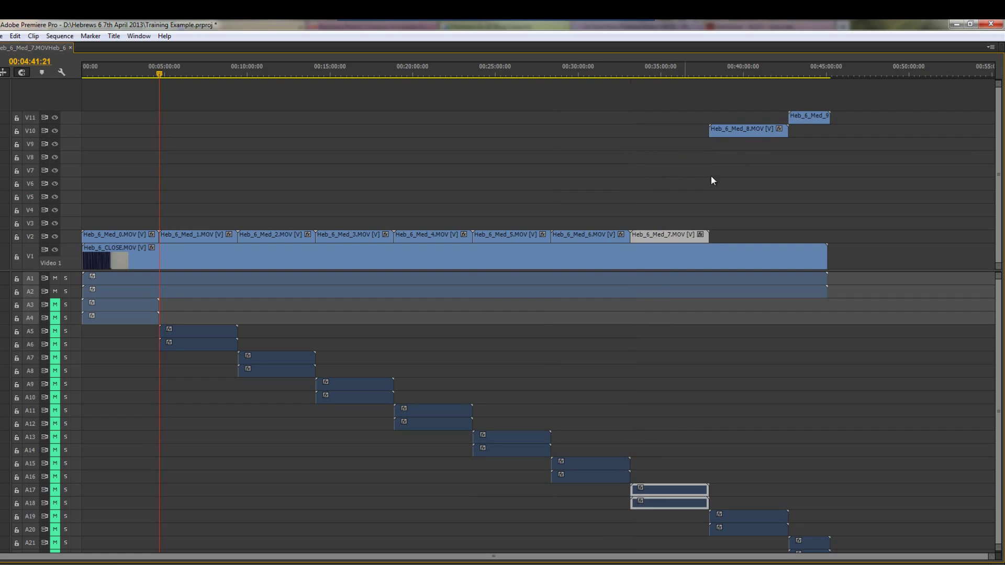
{"action": "left_click_drag", "start_coordinate": [748, 129], "coordinate": [740, 237]}
{"action": "left_click_drag", "start_coordinate": [815, 117], "coordinate": [791, 248]}
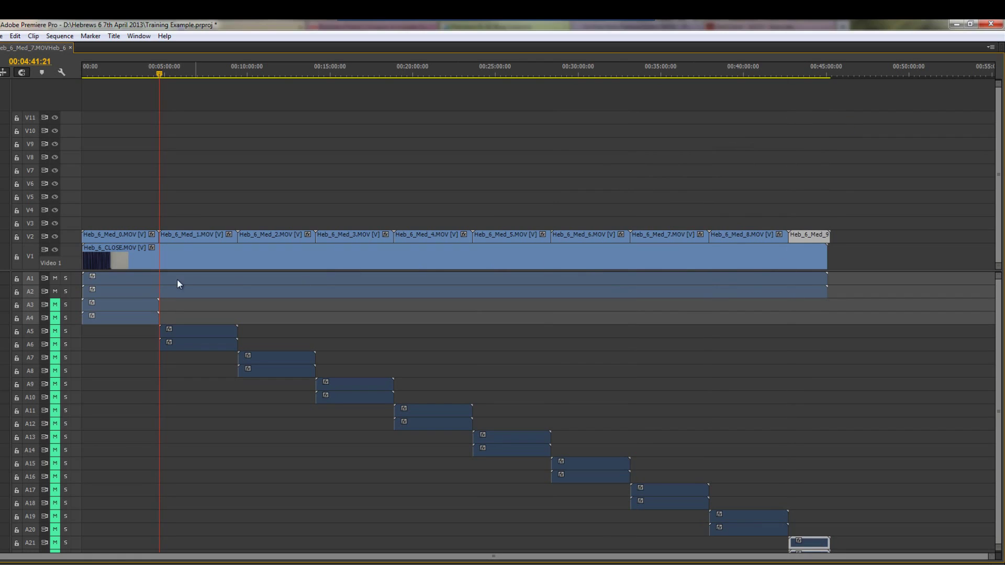
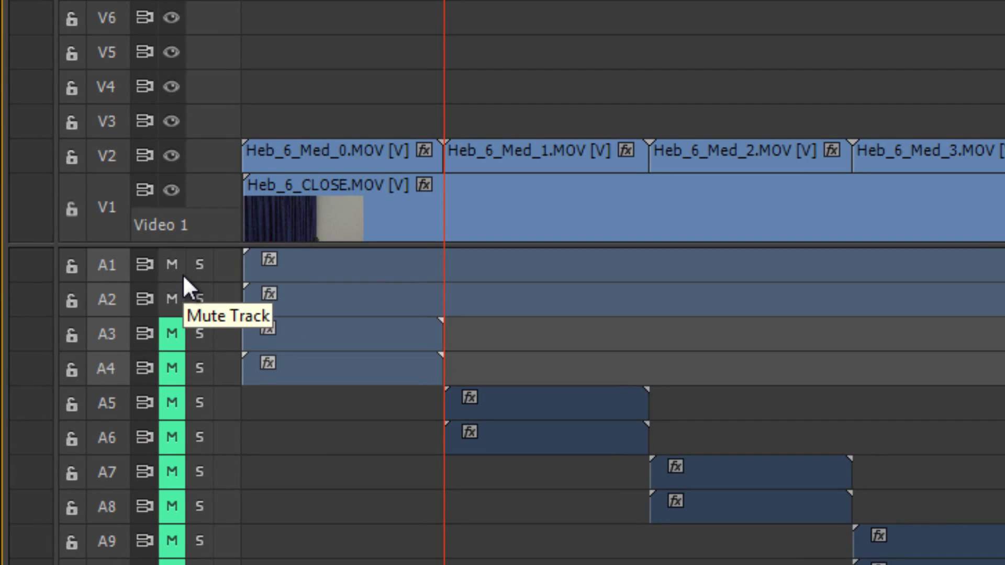
Step: Expand track V2 to show its clip thumbnails, and try toggling the track's targeting and output
{"action": "double_click", "coordinate": [204, 154]}
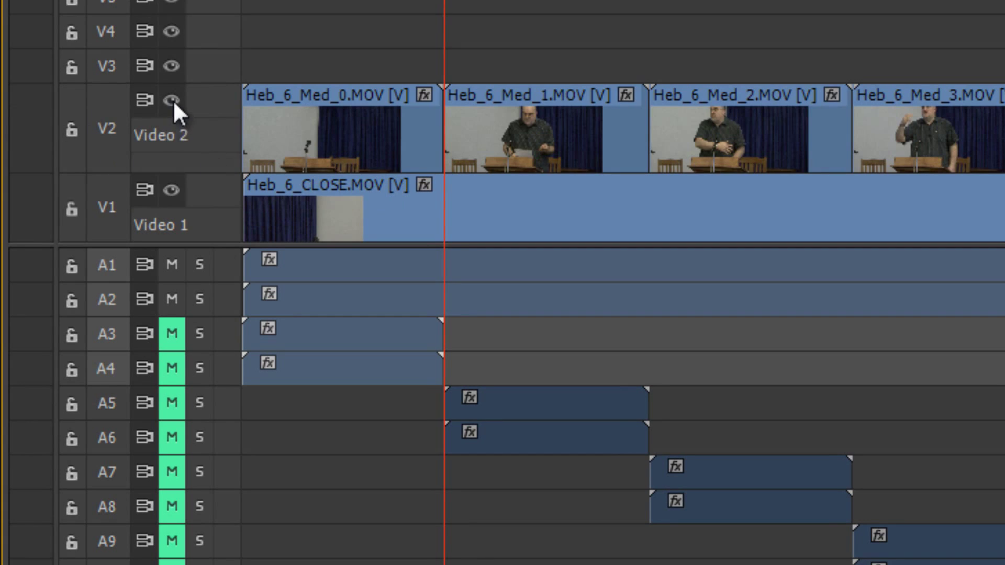
{"action": "left_click", "coordinate": [107, 133]}
{"action": "left_click", "coordinate": [108, 133]}
{"action": "left_click", "coordinate": [107, 133]}
{"action": "left_click", "coordinate": [108, 133]}
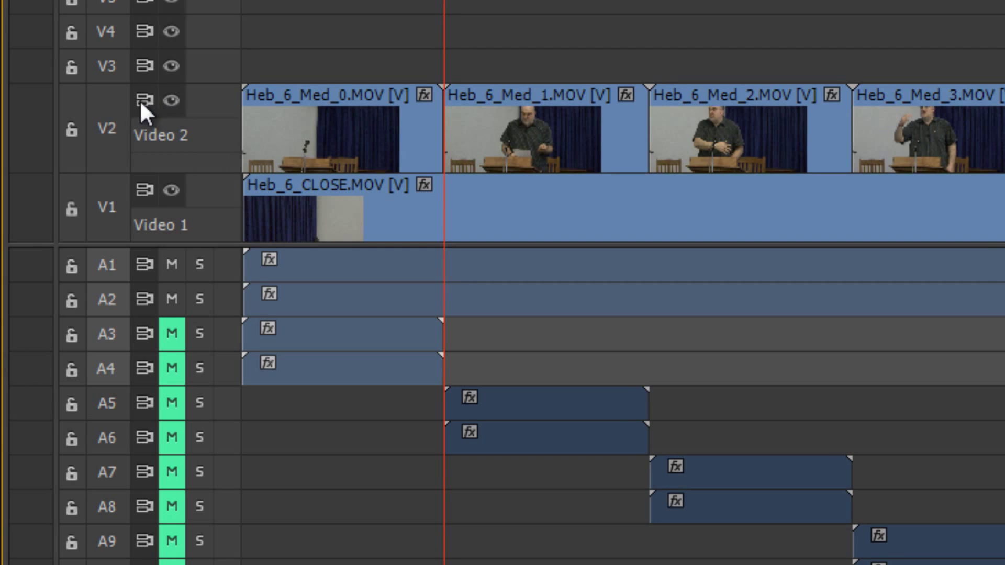
{"action": "left_click", "coordinate": [171, 99]}
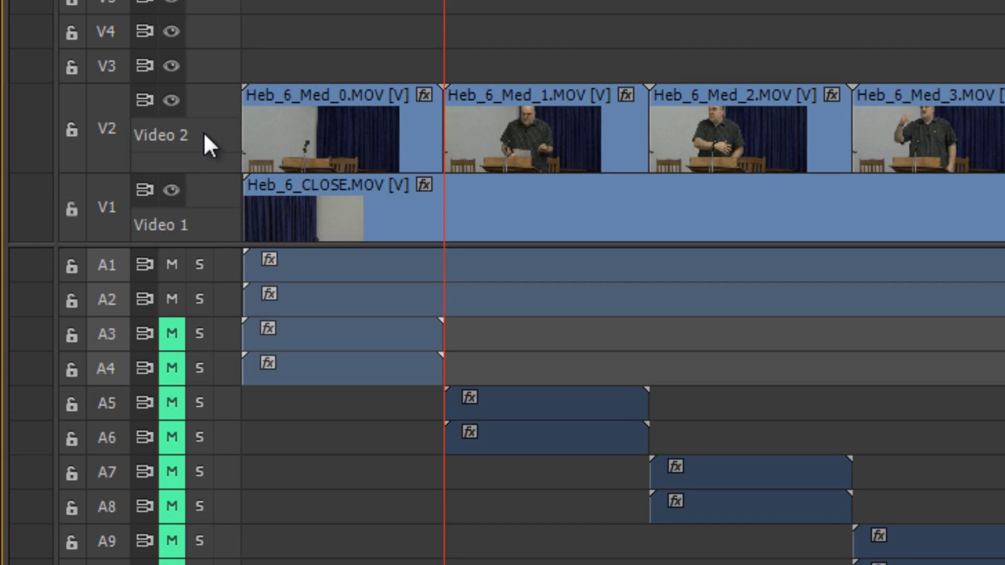
Step: Rename the Video 2 track as Med
{"action": "right_click", "coordinate": [205, 134]}
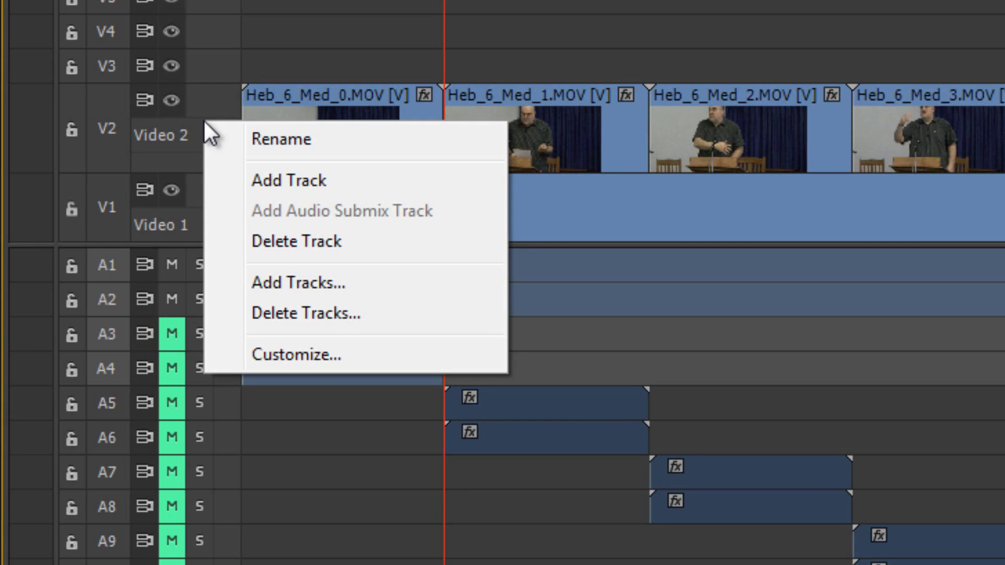
{"action": "left_click", "coordinate": [281, 135]}
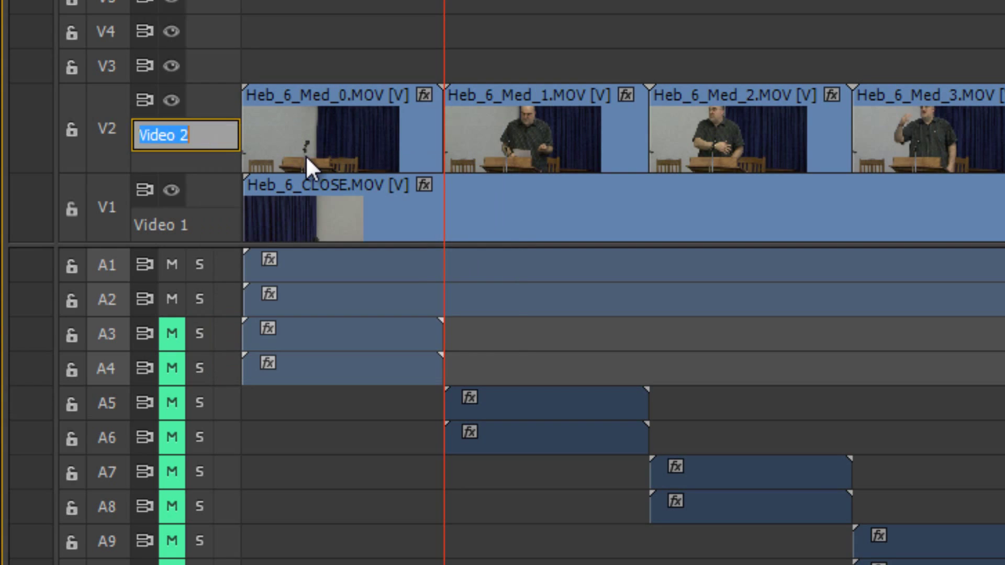
{"action": "type", "text": "Med"}
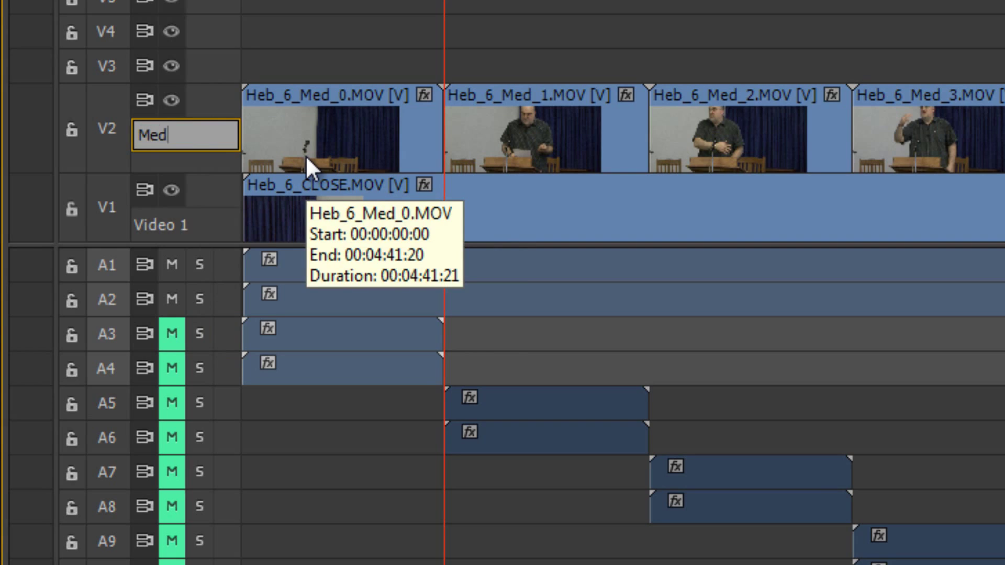
{"action": "key", "text": "Return"}
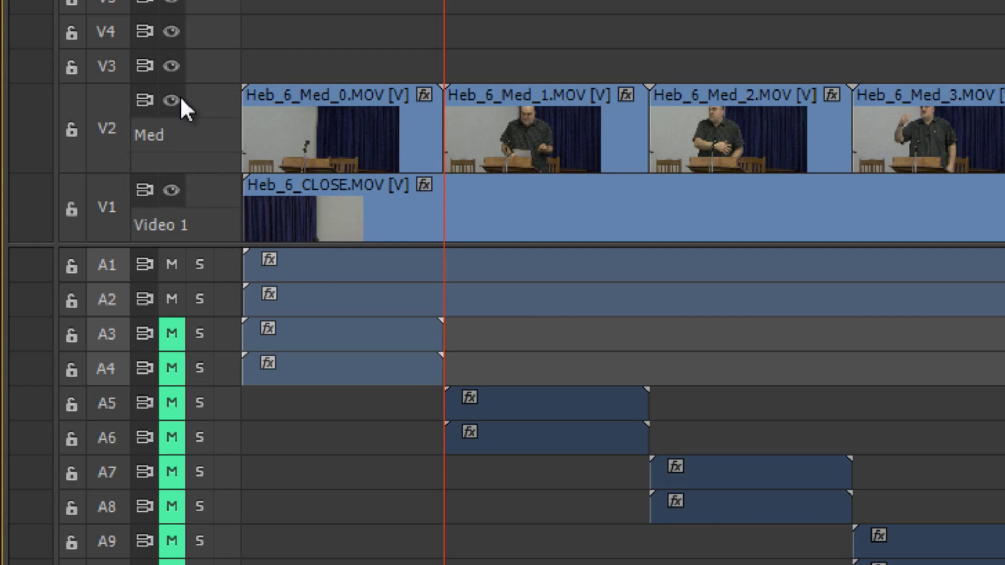
Step: Review the button layout of the video track header in the Button Editor and accept it
{"action": "right_click", "coordinate": [221, 98]}
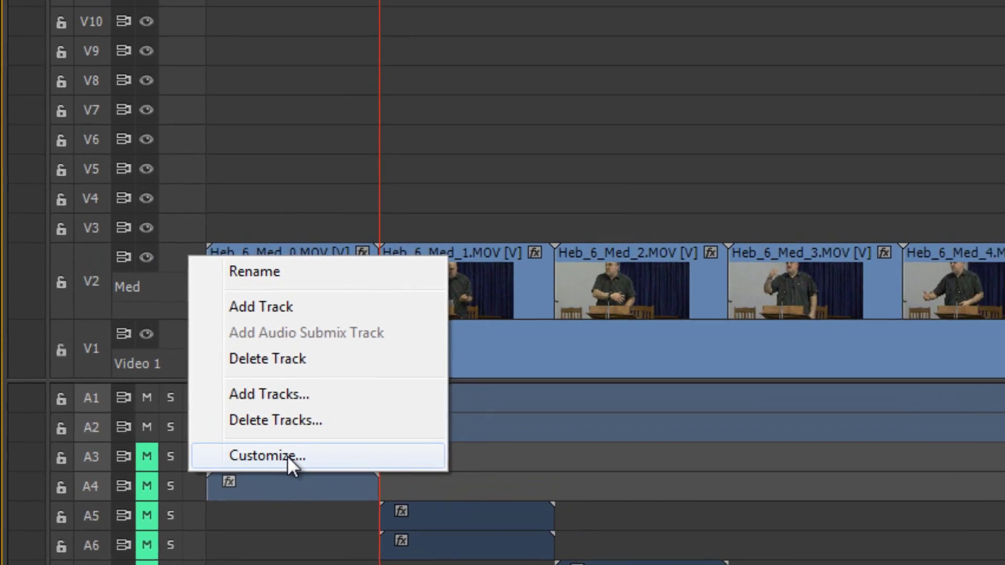
{"action": "left_click", "coordinate": [338, 332]}
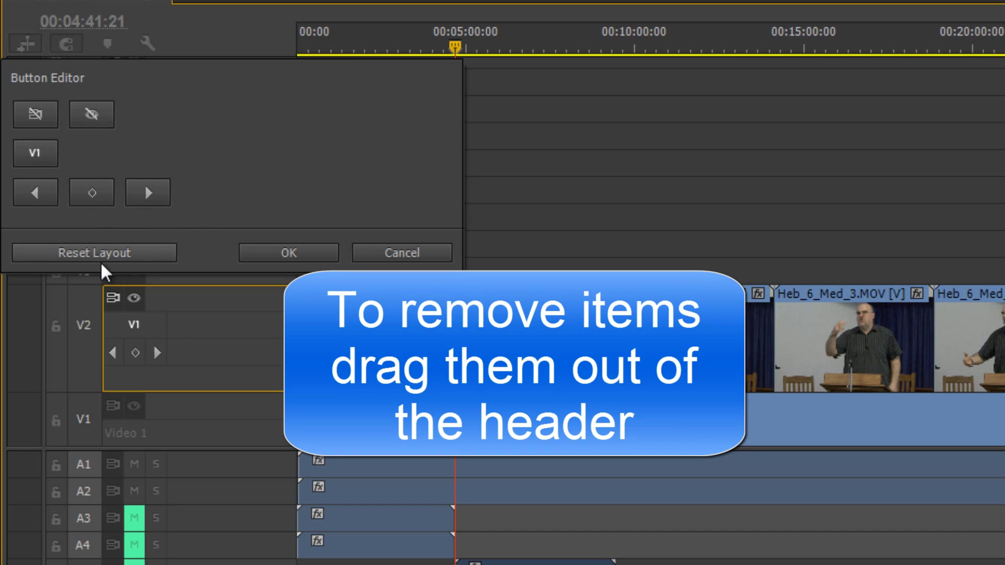
{"action": "left_click", "coordinate": [287, 255]}
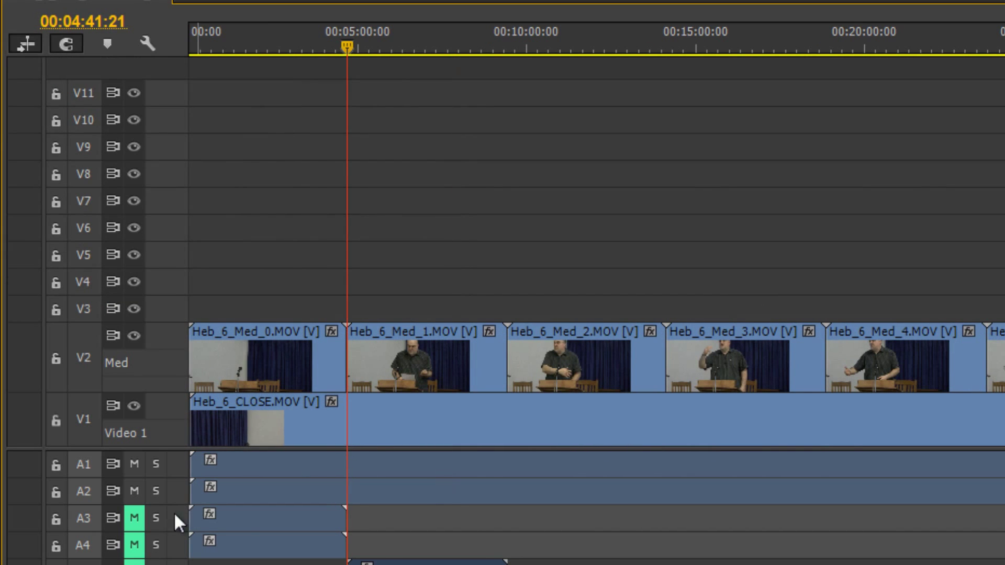
Step: Expand track A1, add a track meter to the audio track headers, and play the sequence briefly to check it
{"action": "double_click", "coordinate": [177, 464]}
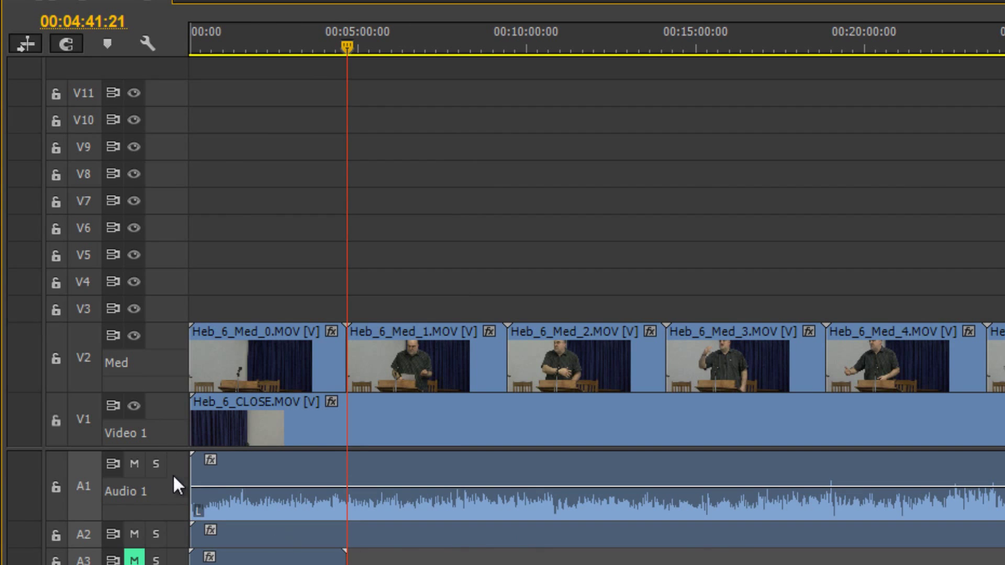
{"action": "right_click", "coordinate": [175, 463]}
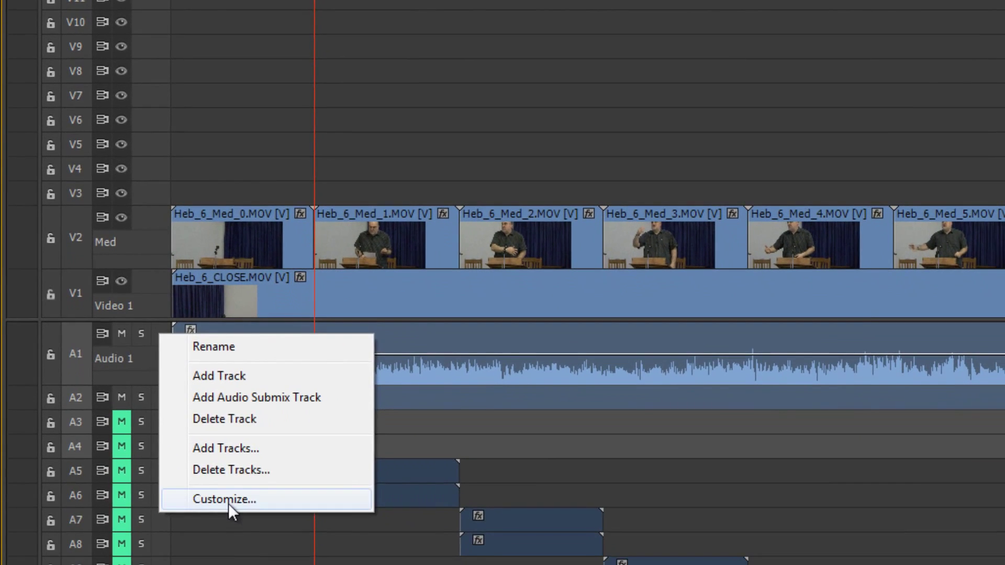
{"action": "left_click", "coordinate": [229, 504]}
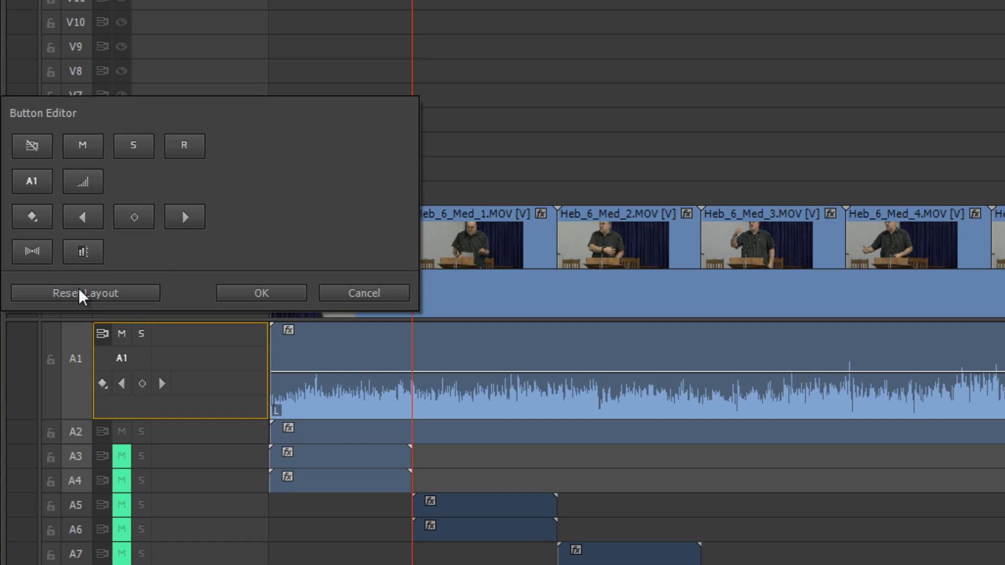
{"action": "left_click_drag", "start_coordinate": [82, 256], "coordinate": [152, 335]}
{"action": "left_click", "coordinate": [222, 294]}
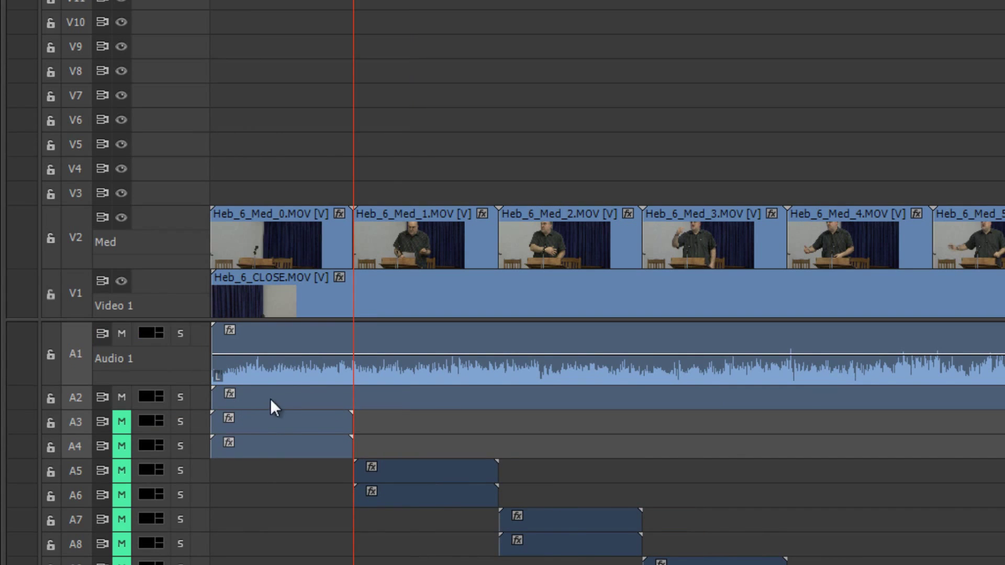
{"action": "key", "text": "space"}
{"action": "key", "text": "space"}
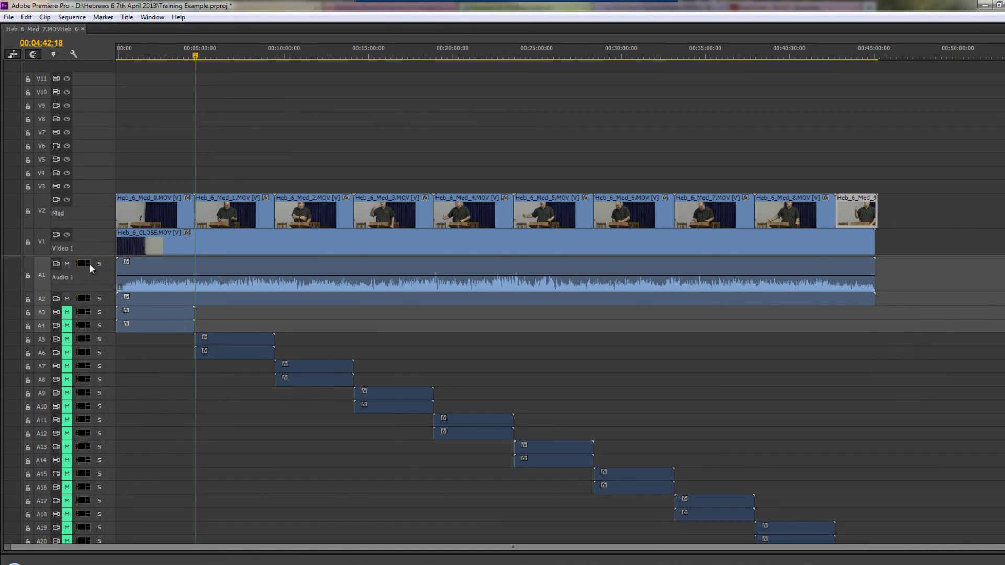
Step: Delete all audio clips on tracks A2 through A22 without removing their linked video or the A1 audio
{"action": "left_click_drag", "start_coordinate": [98, 258], "coordinate": [98, 183]}
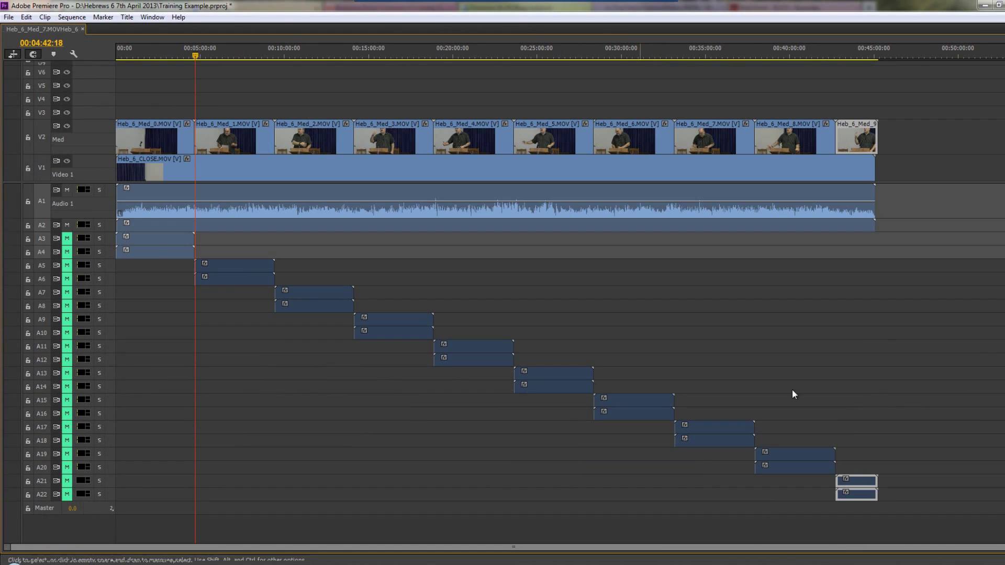
{"action": "left_click", "coordinate": [951, 370]}
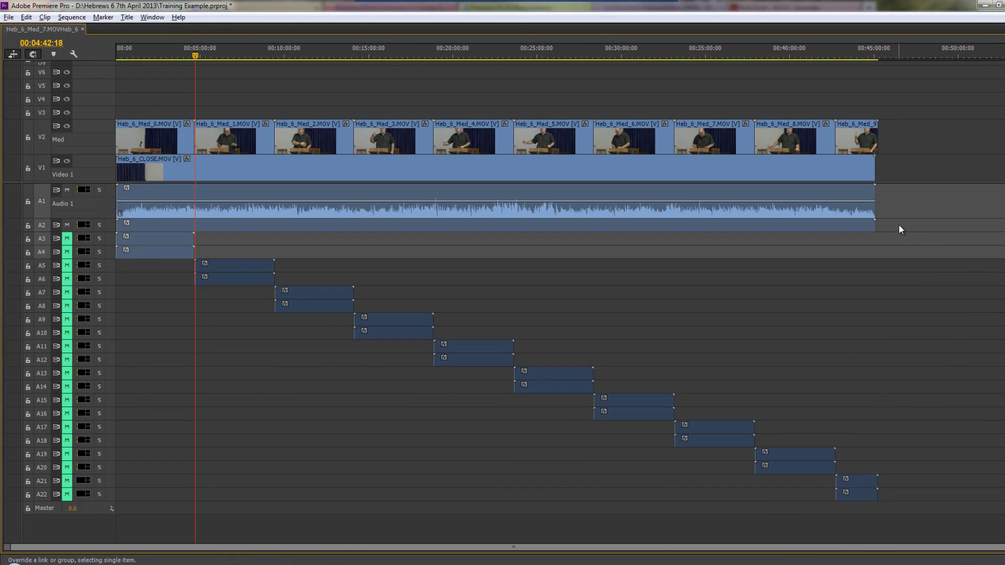
{"action": "left_click_drag", "start_coordinate": [893, 228], "coordinate": [165, 470]}
{"action": "key", "text": "Delete"}
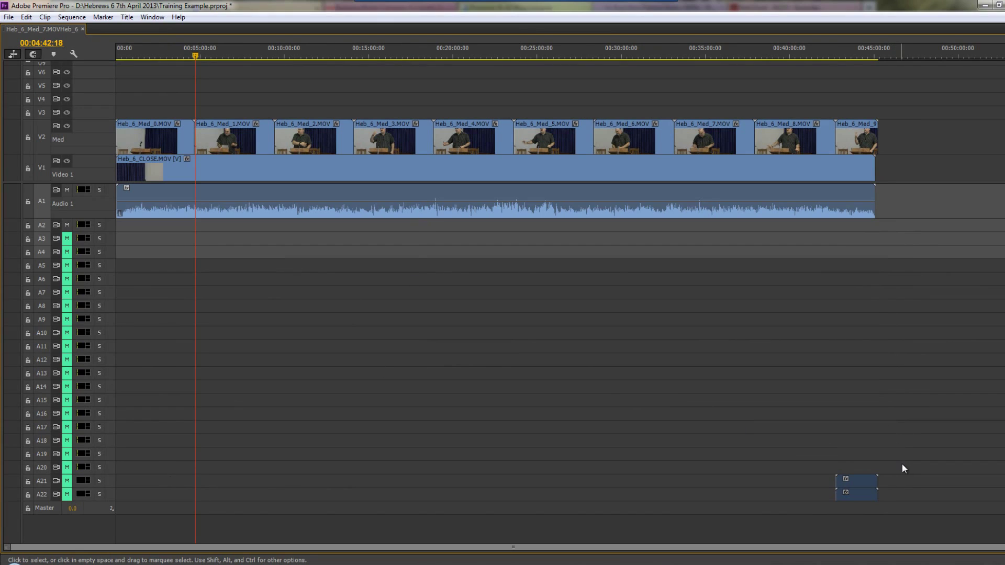
{"action": "left_click_drag", "start_coordinate": [906, 455], "coordinate": [811, 525]}
{"action": "key", "text": "Delete"}
Step: Delete all empty video and audio tracks, and lower the divider between the video and audio areas
{"action": "right_click", "coordinate": [108, 294]}
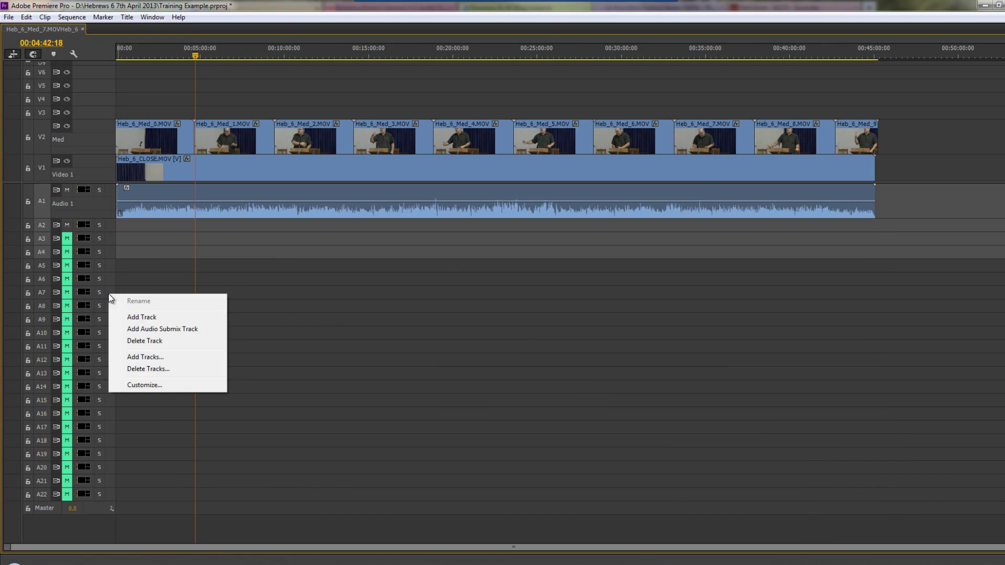
{"action": "left_click", "coordinate": [142, 330]}
{"action": "right_click", "coordinate": [109, 294]}
{"action": "left_click", "coordinate": [155, 361]}
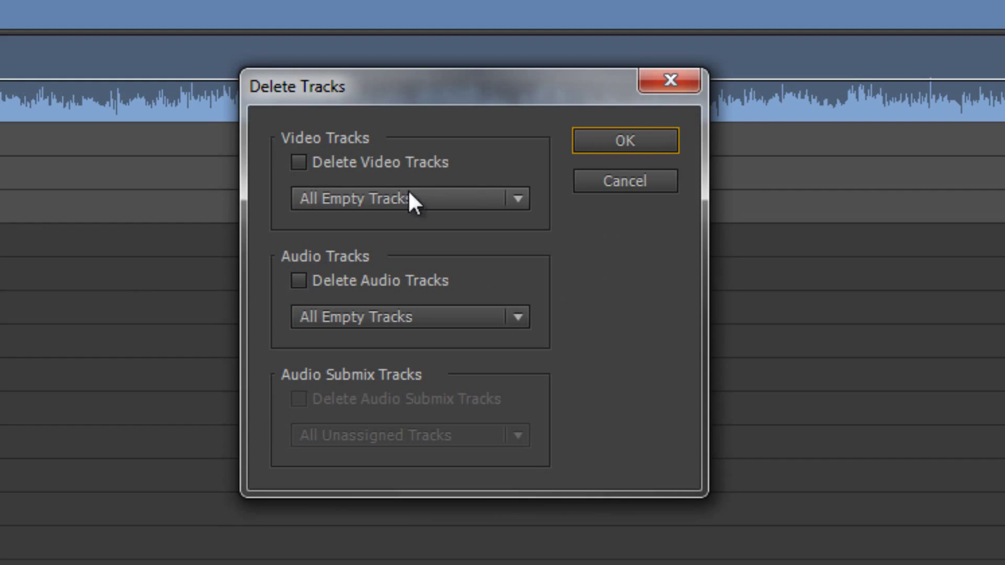
{"action": "left_click", "coordinate": [296, 164]}
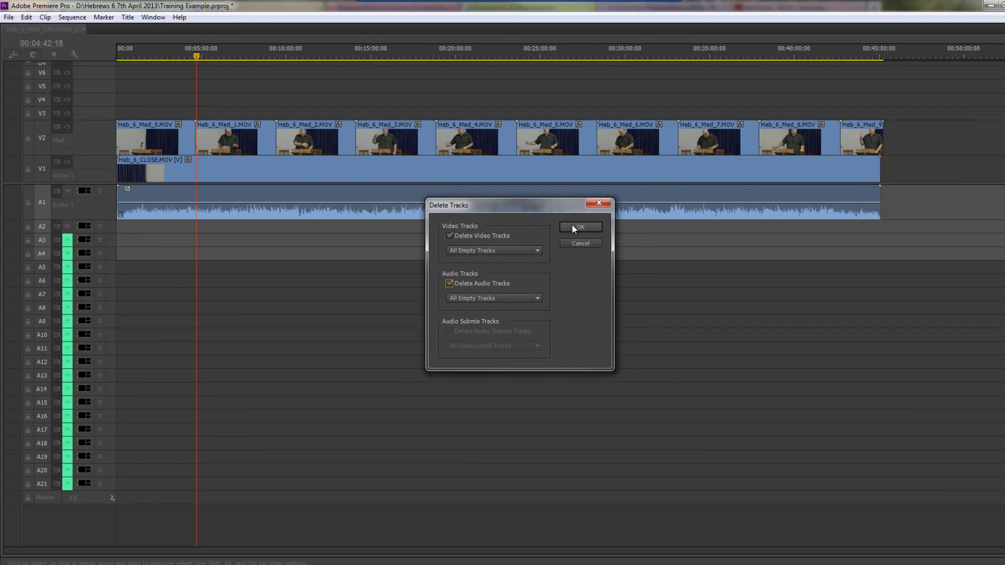
{"action": "left_click", "coordinate": [597, 178]}
{"action": "left_click_drag", "start_coordinate": [96, 183], "coordinate": [97, 287]}
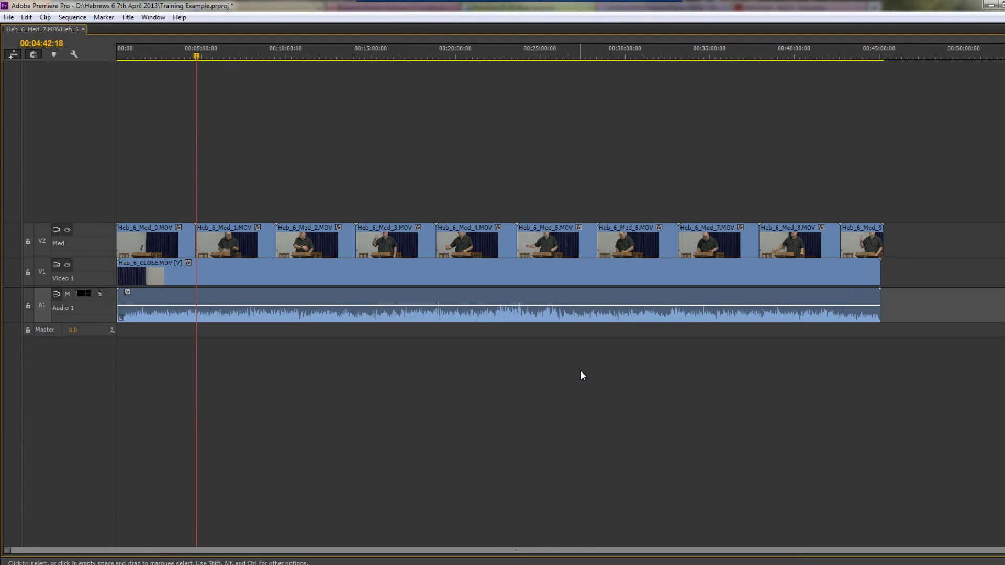
Step: Switch between the maximized timeline and the full workspace, ending with the timeline maximized
{"action": "key", "text": "grave"}
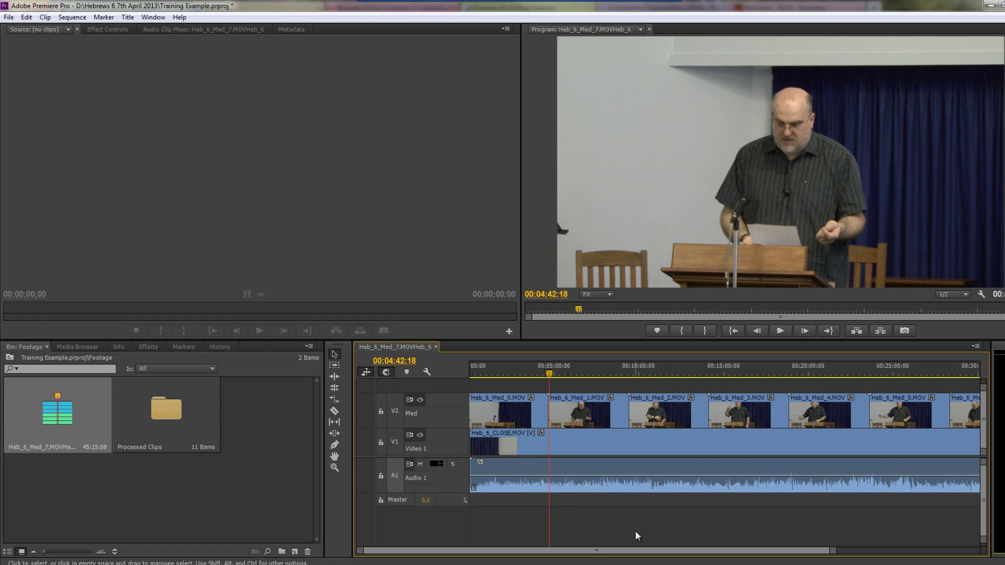
{"action": "key", "text": "grave"}
{"action": "key", "text": "grave"}
{"action": "key", "text": "grave"}
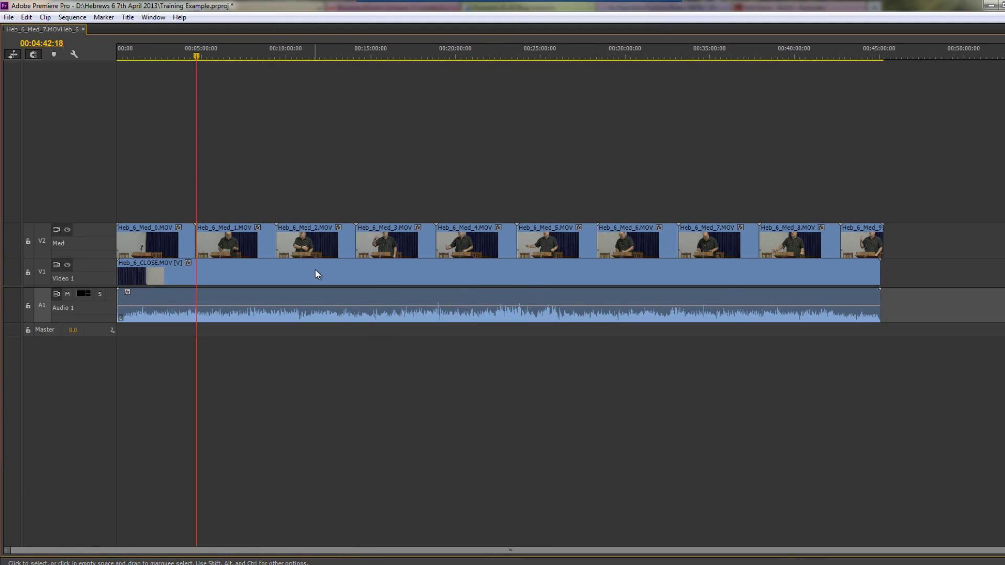
Step: Collapse the V2, V1 and A1 tracks to minimum height
{"action": "double_click", "coordinate": [100, 228]}
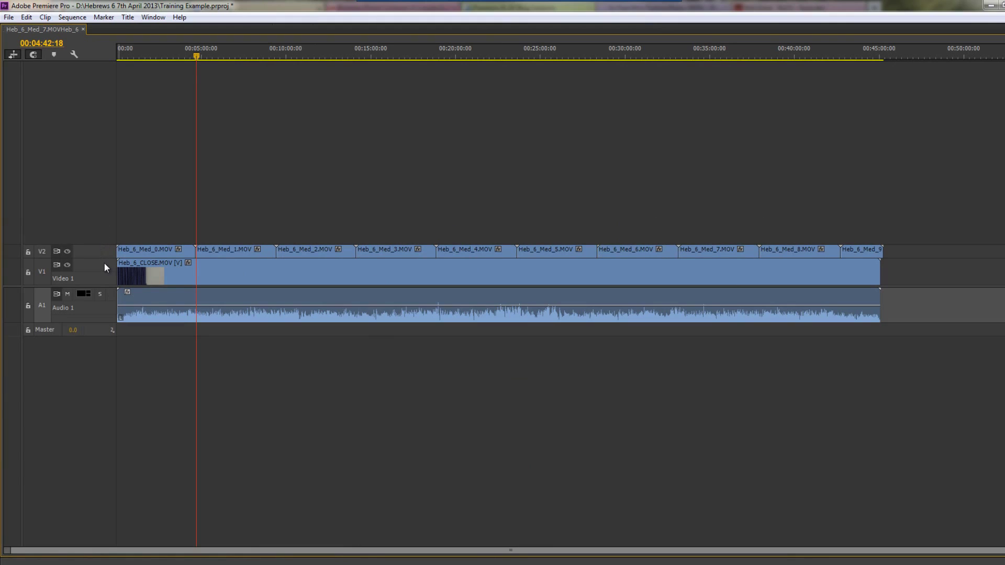
{"action": "double_click", "coordinate": [104, 262]}
{"action": "double_click", "coordinate": [103, 255]}
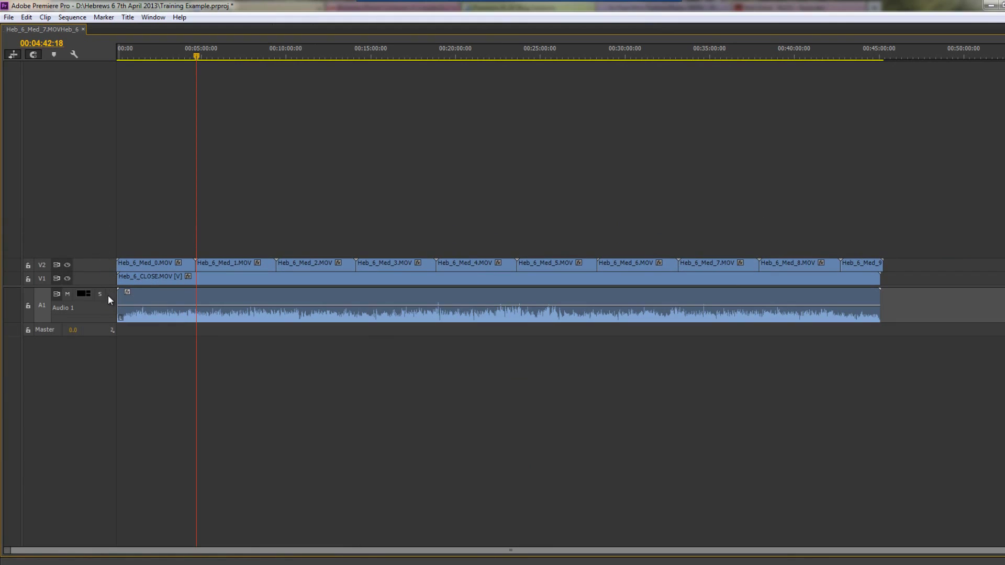
{"action": "double_click", "coordinate": [108, 295]}
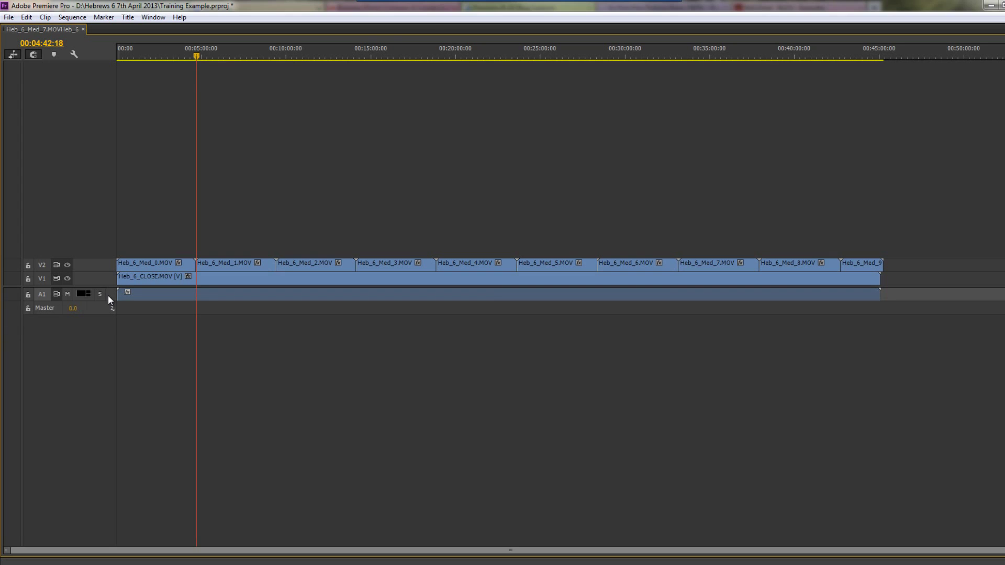
Step: Toggle all tracks between expanded and minimum height, ending with them minimized
{"action": "key", "text": "shift+equal"}
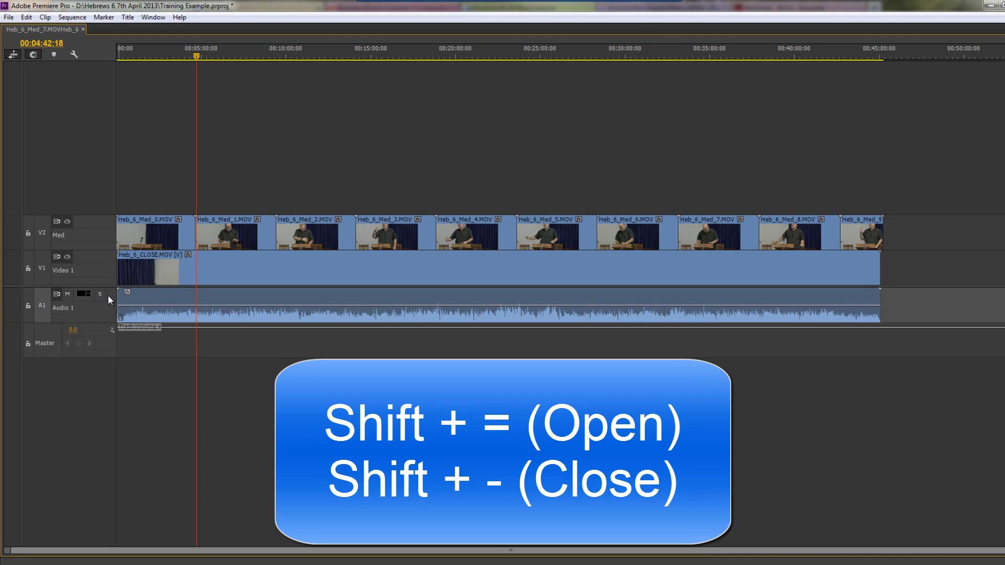
{"action": "key", "text": "shift+minus"}
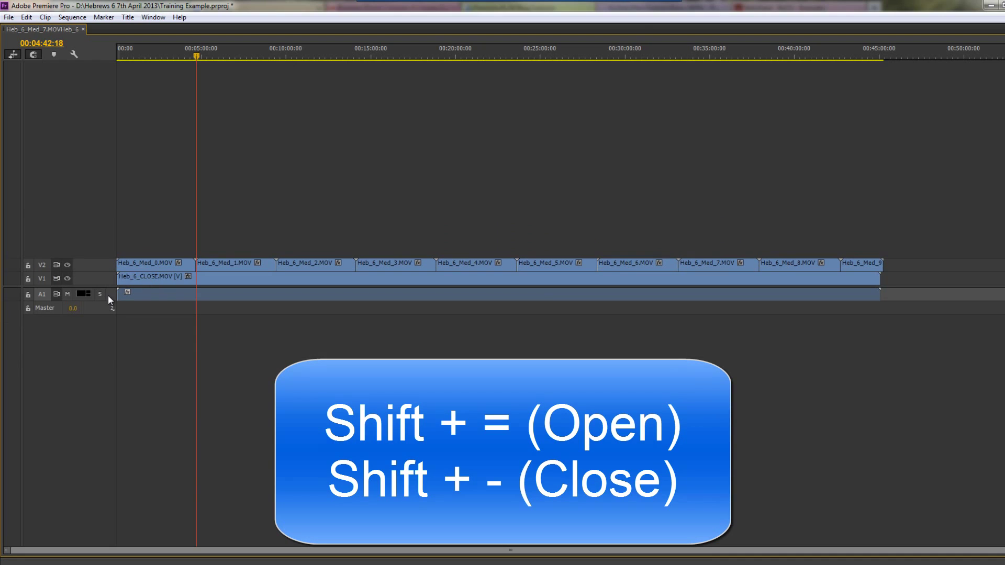
{"action": "key", "text": "shift+equal"}
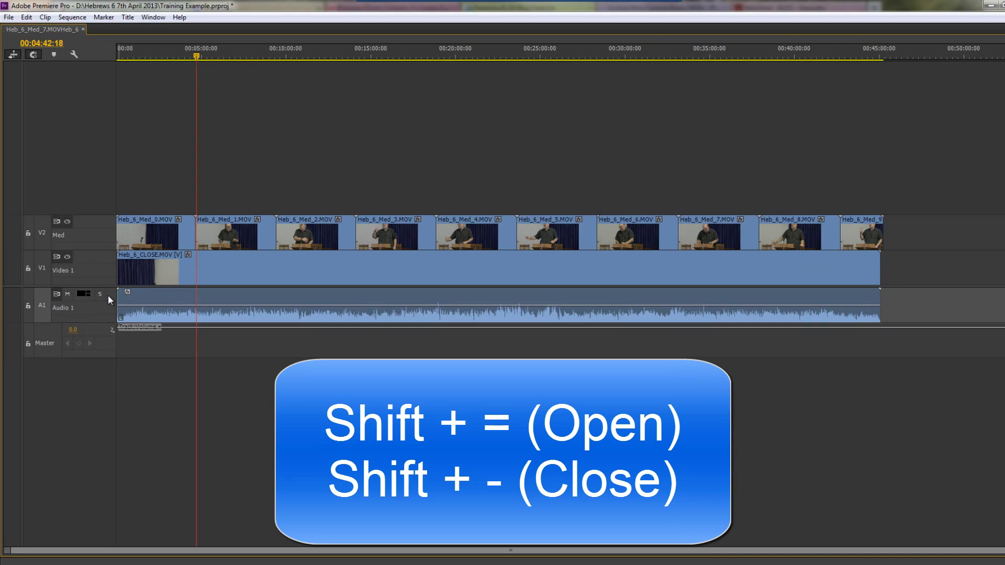
{"action": "key", "text": "shift+minus"}
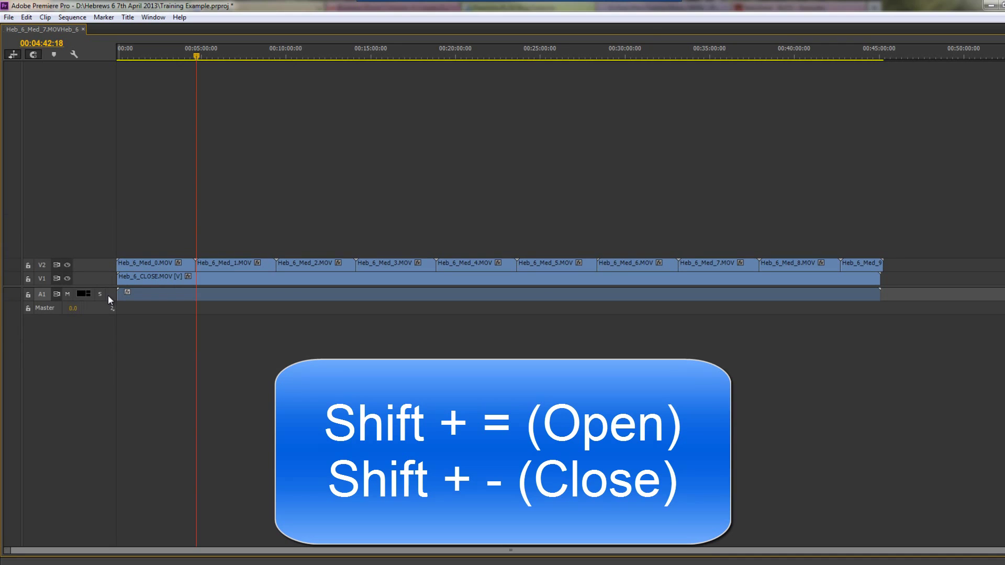
{"action": "key", "text": "shift+equal"}
{"action": "key", "text": "shift+minus"}
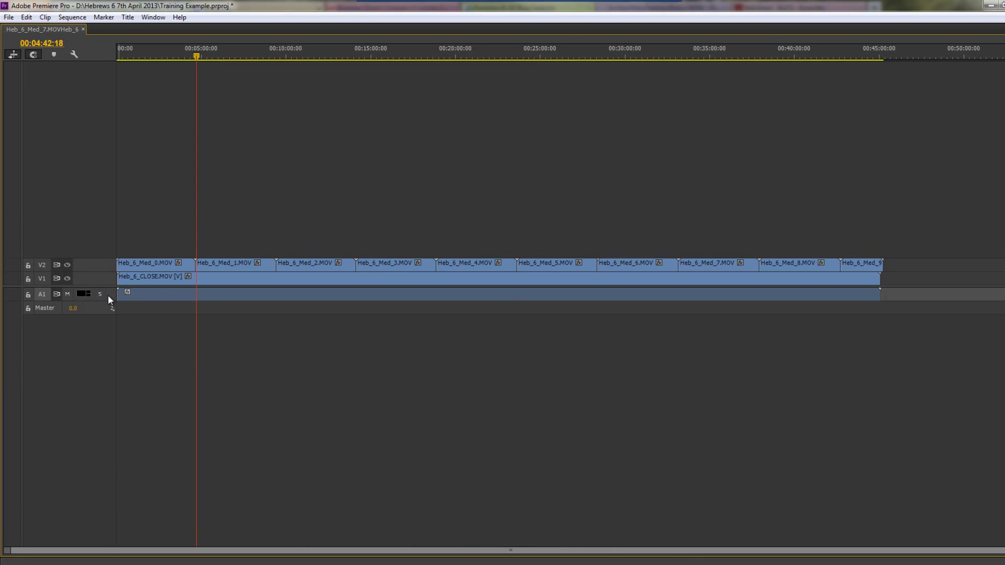
Step: Restore the full workspace and place the playhead at 00:00:07:20, where the speaker is entering the wide shot
{"action": "key", "text": "grave"}
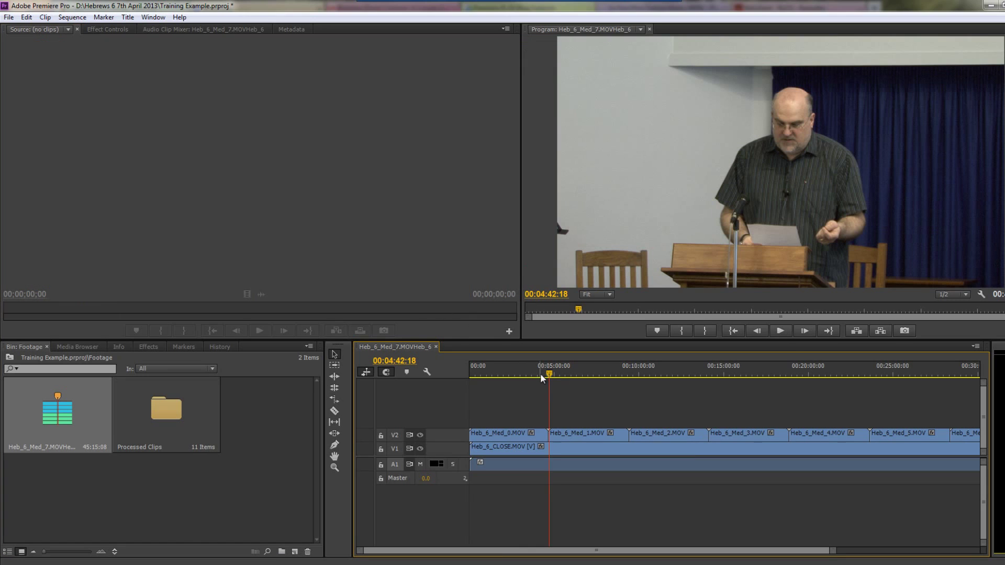
{"action": "left_click_drag", "start_coordinate": [549, 375], "coordinate": [504, 377]}
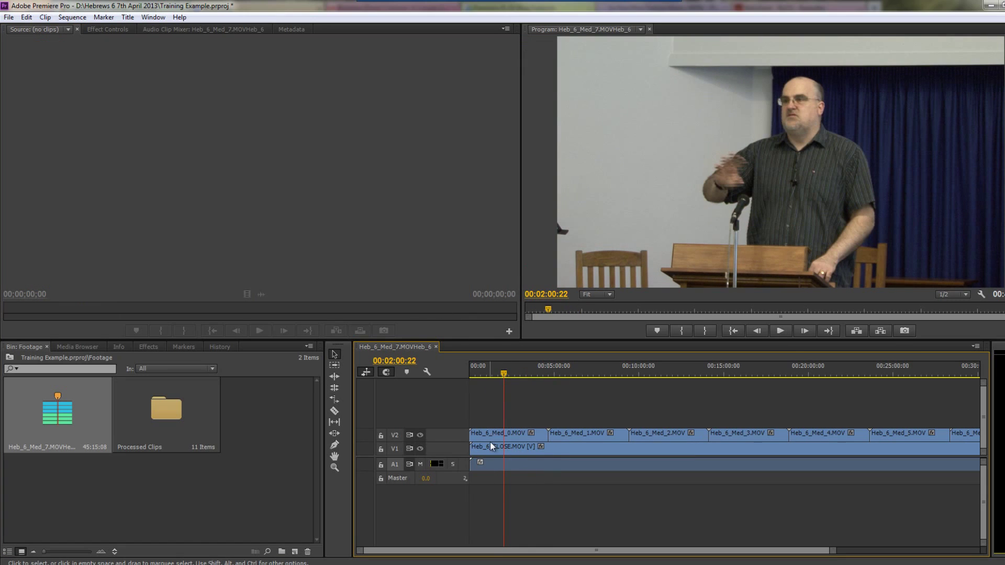
{"action": "key", "text": "Home"}
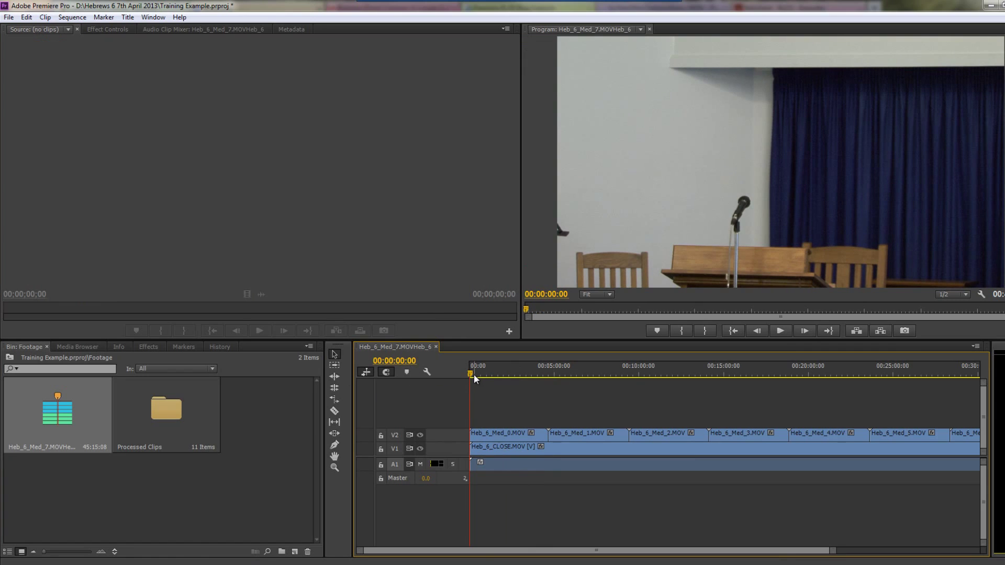
{"action": "left_click_drag", "start_coordinate": [473, 374], "coordinate": [461, 395]}
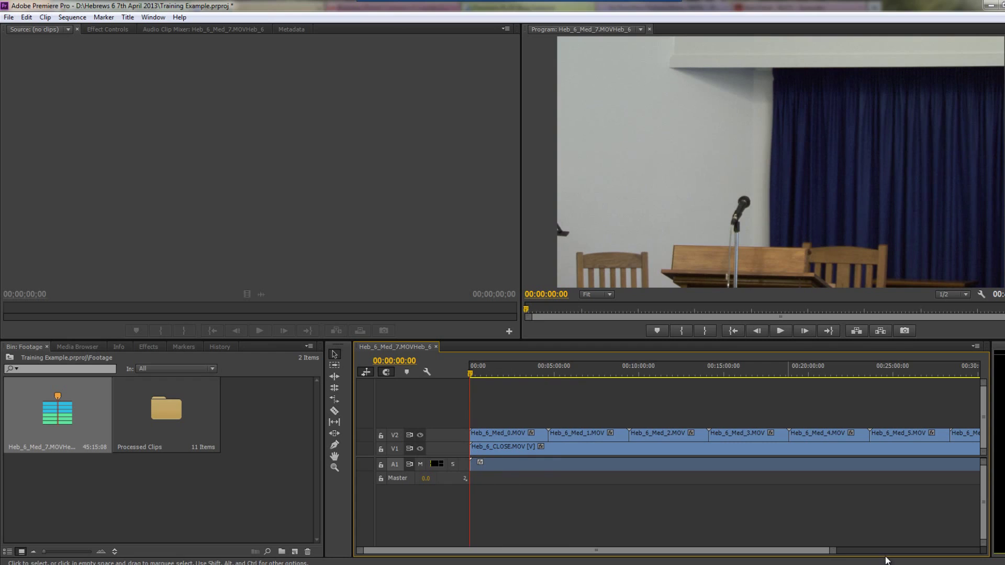
{"action": "left_click_drag", "start_coordinate": [836, 554], "coordinate": [396, 551]}
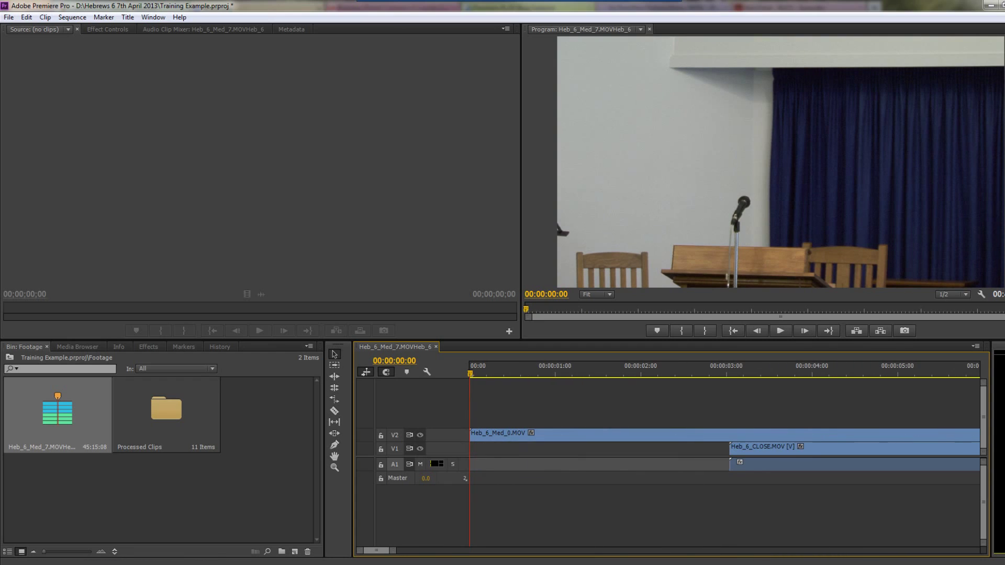
{"action": "left_click_drag", "start_coordinate": [472, 372], "coordinate": [997, 385]}
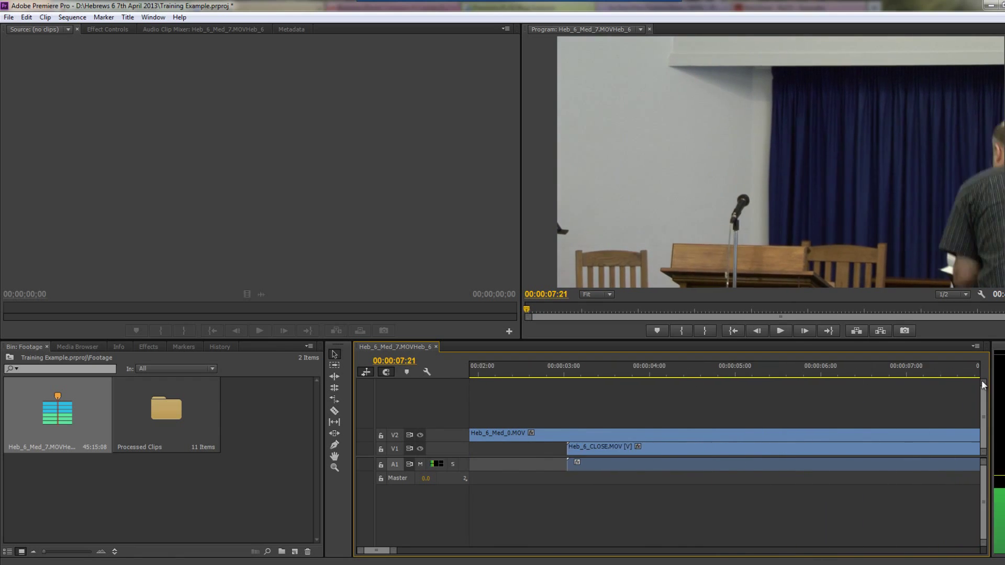
{"action": "left_click_drag", "start_coordinate": [396, 552], "coordinate": [433, 552]}
{"action": "mouse_move", "coordinate": [595, 375]}
{"action": "left_mouse_down"}
{"action": "mouse_move", "coordinate": [635, 374]}
{"action": "mouse_move", "coordinate": [609, 376]}
{"action": "left_mouse_up"}
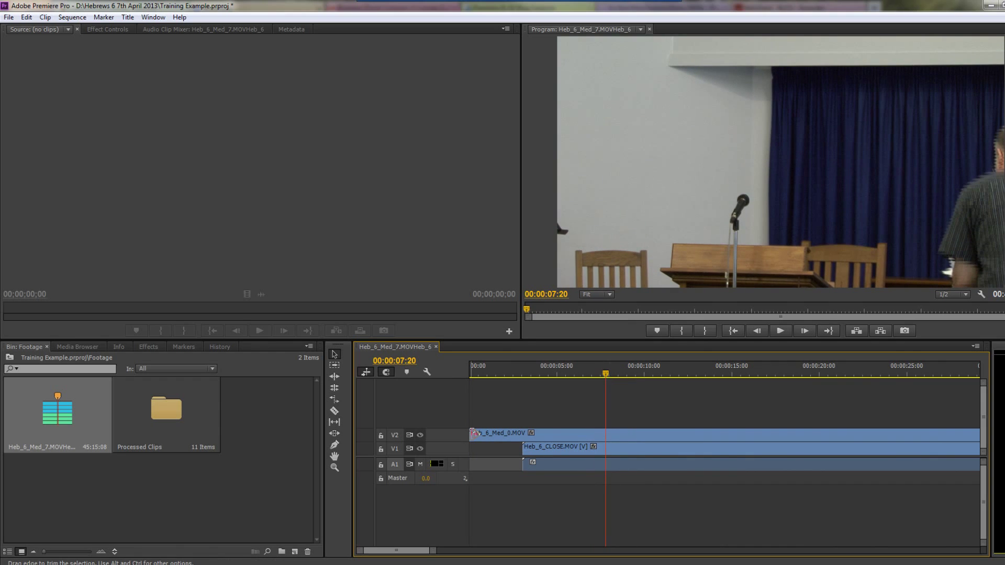
Step: Trim the starts of Heb_6_Med_0.MOV and Heb_6_CLOSE.MOV to the playhead and ripple delete the gap before them
{"action": "left_click_drag", "start_coordinate": [471, 434], "coordinate": [606, 437]}
{"action": "left_click_drag", "start_coordinate": [527, 449], "coordinate": [606, 450]}
{"action": "right_click", "coordinate": [580, 449]}
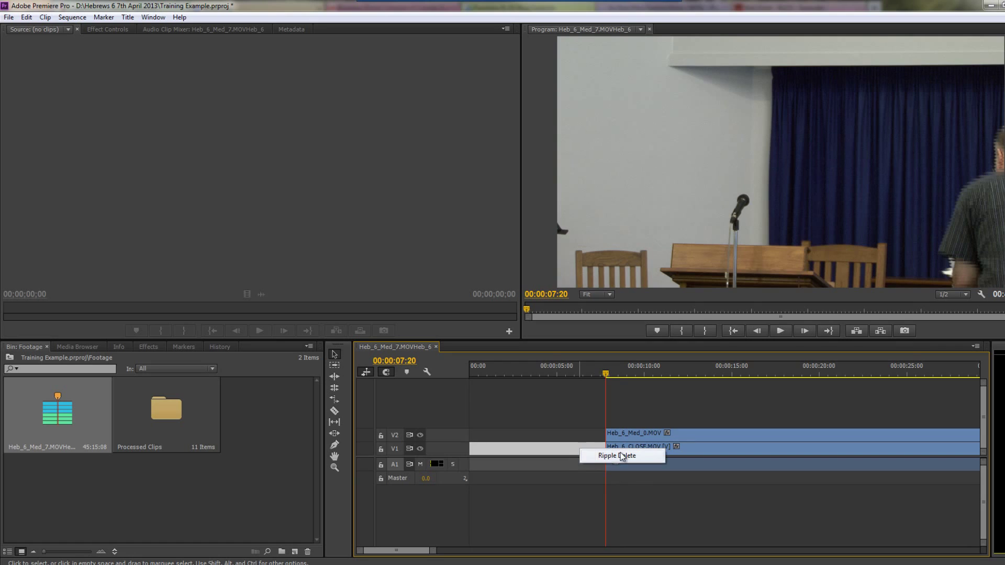
{"action": "left_click", "coordinate": [623, 456]}
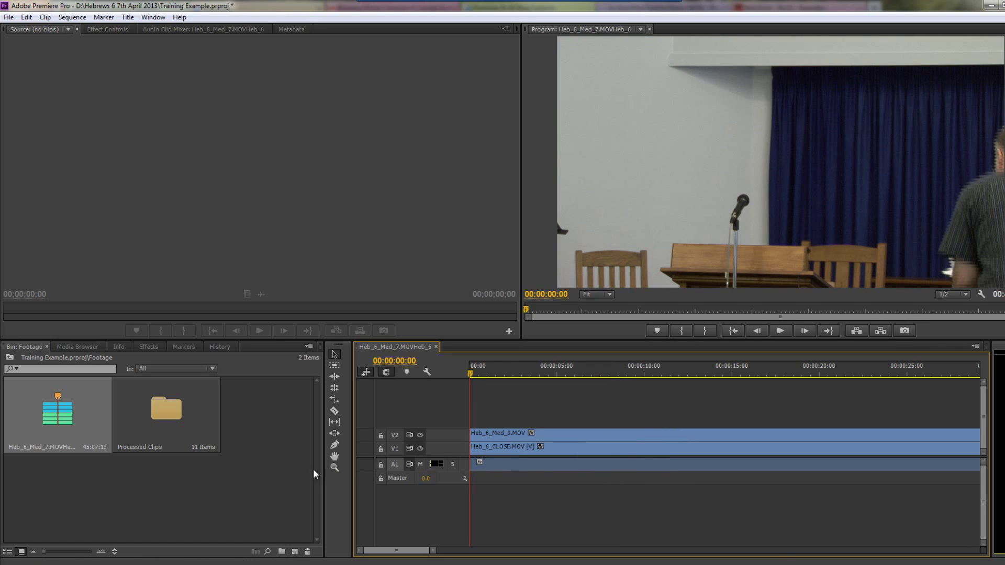
Step: Create a new sequence from the multi-camera source sequence and move its playhead to 00:00:25:10
{"action": "right_click", "coordinate": [54, 417]}
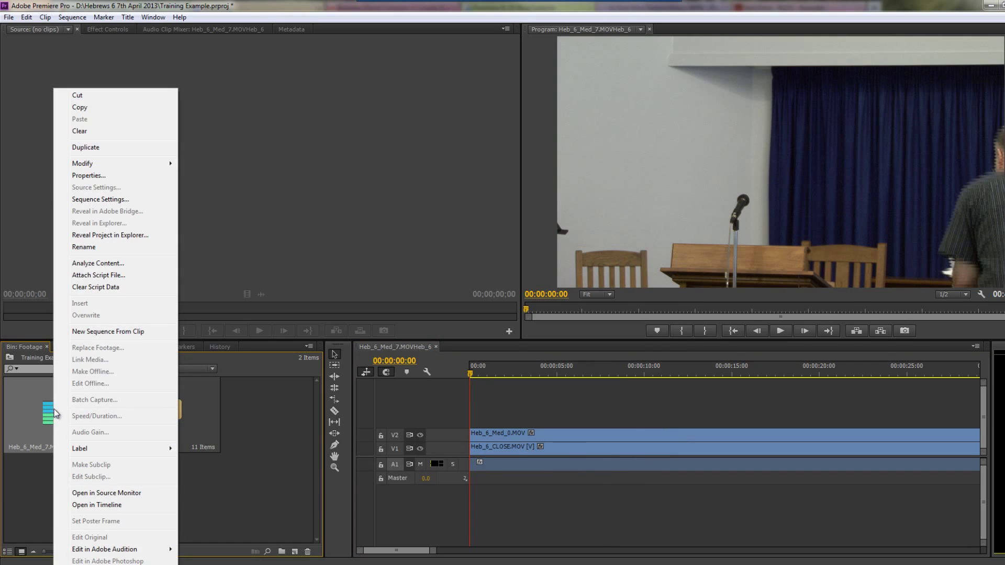
{"action": "left_click", "coordinate": [116, 333]}
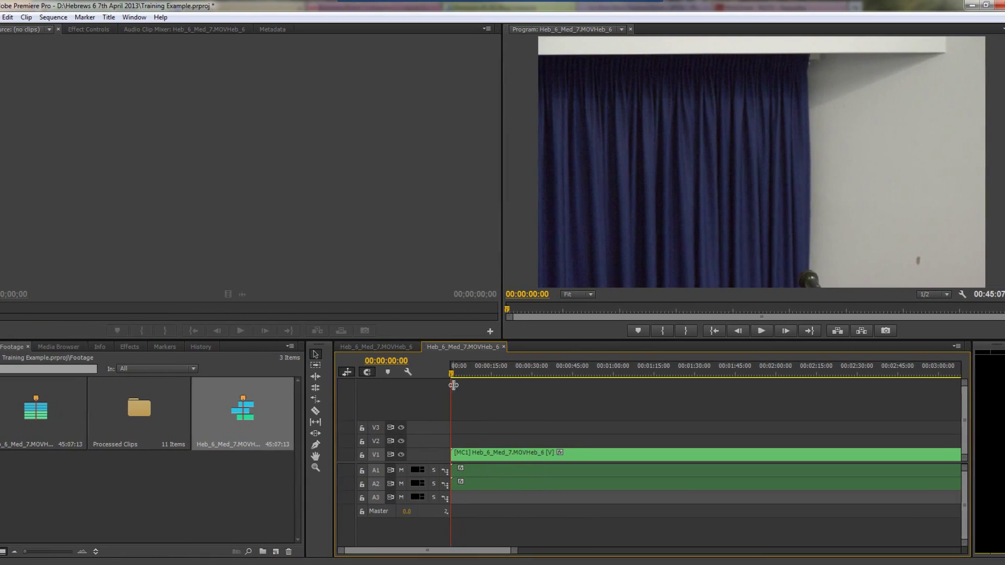
{"action": "left_click_drag", "start_coordinate": [435, 376], "coordinate": [504, 388]}
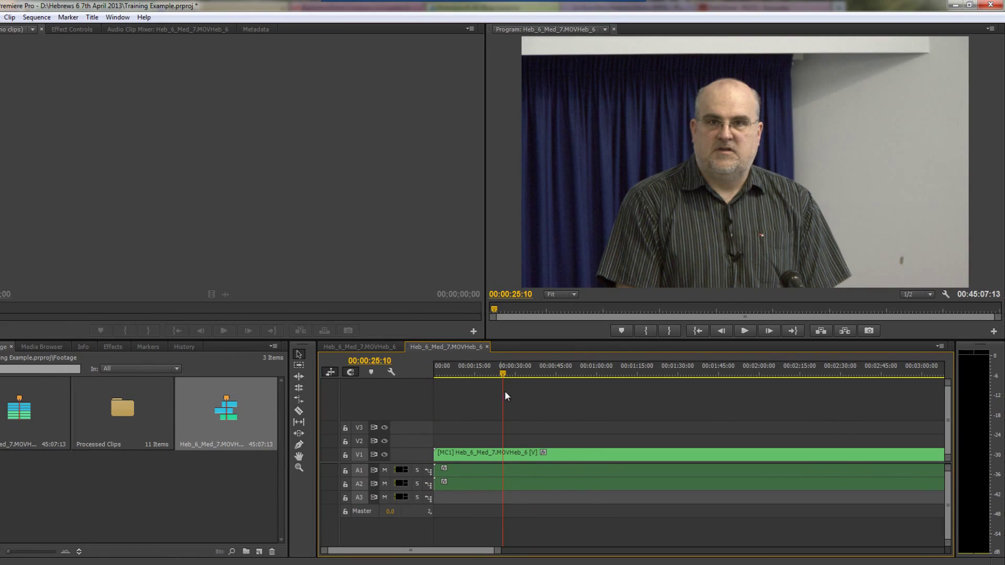
Step: Mute audio tracks A1 and A2 and move the playhead to 00:00:24:05
{"action": "left_click", "coordinate": [386, 470]}
{"action": "left_click", "coordinate": [384, 484]}
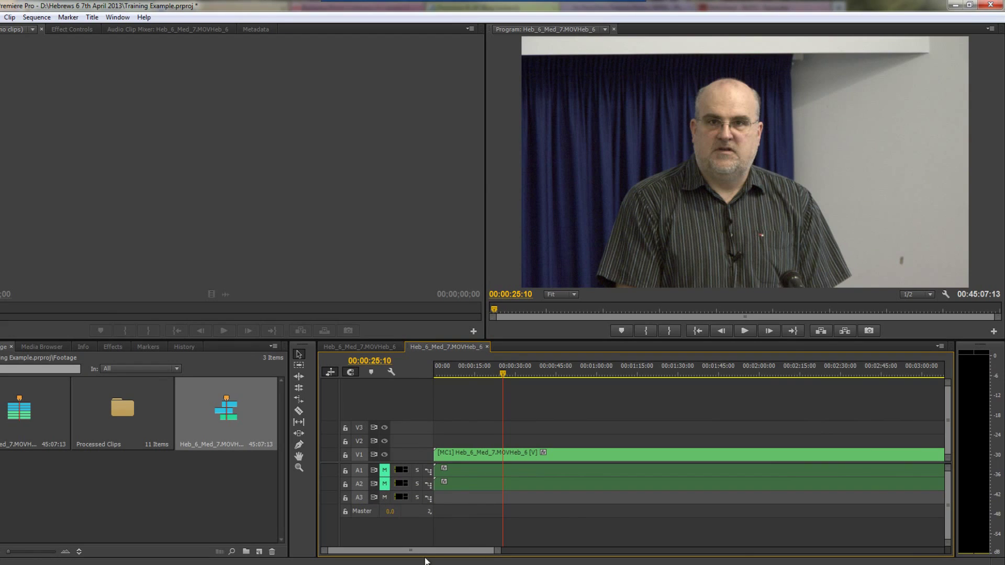
{"action": "left_click", "coordinate": [499, 373]}
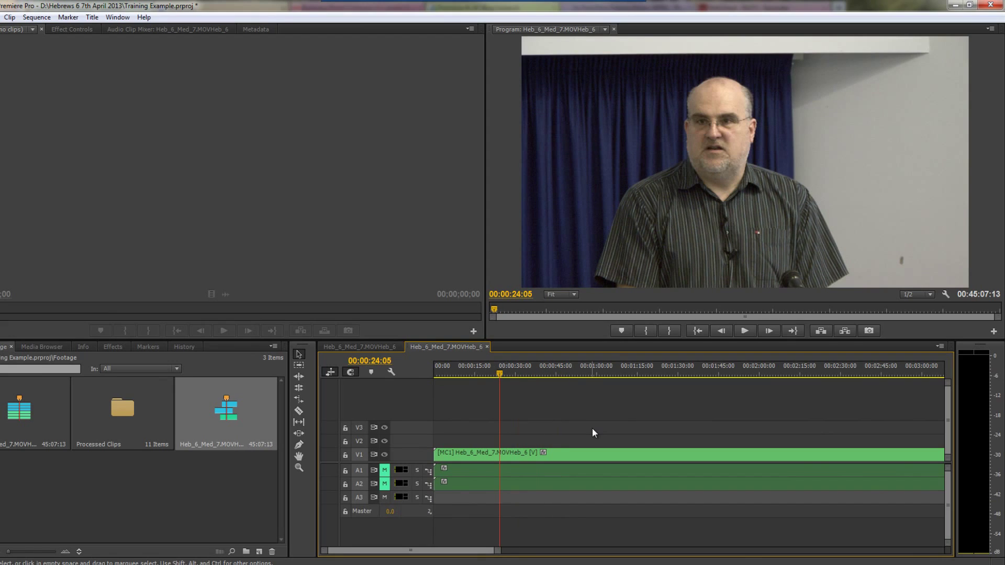
Step: Widen the Program monitor across the Source monitor's area and switch its display to Multi-Camera
{"action": "left_click", "coordinate": [117, 18]}
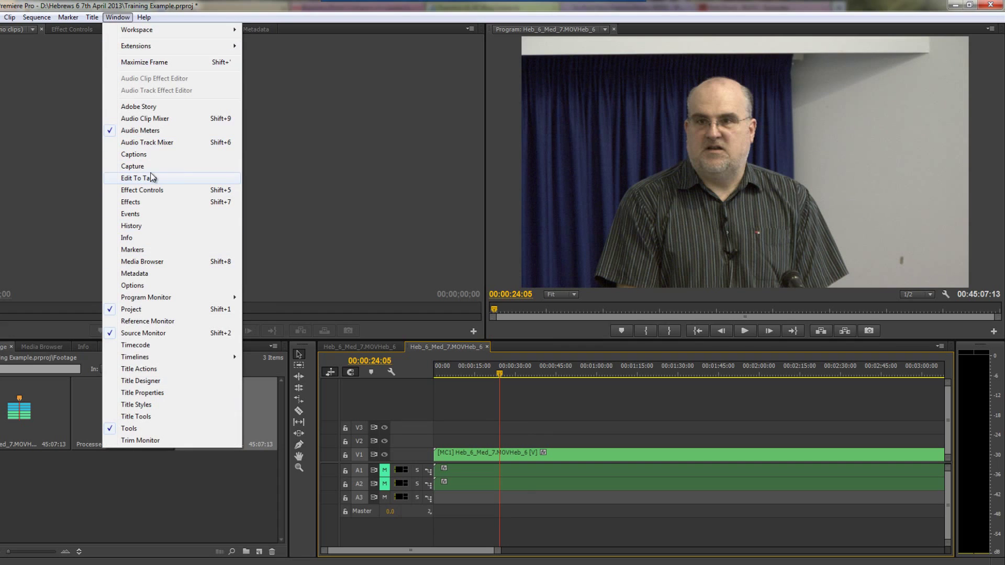
{"action": "left_click", "coordinate": [279, 223]}
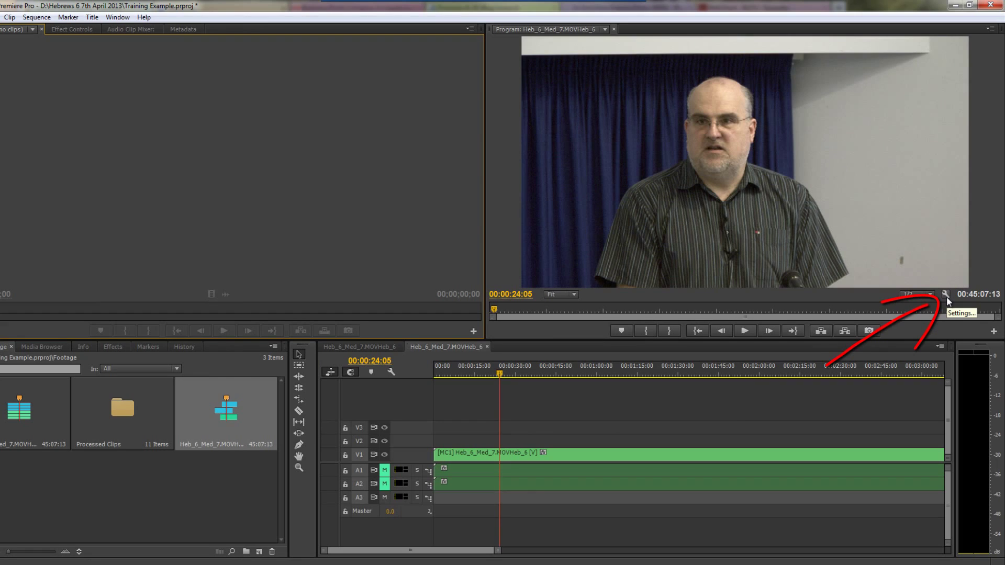
{"action": "left_click_drag", "start_coordinate": [486, 257], "coordinate": [50, 257]}
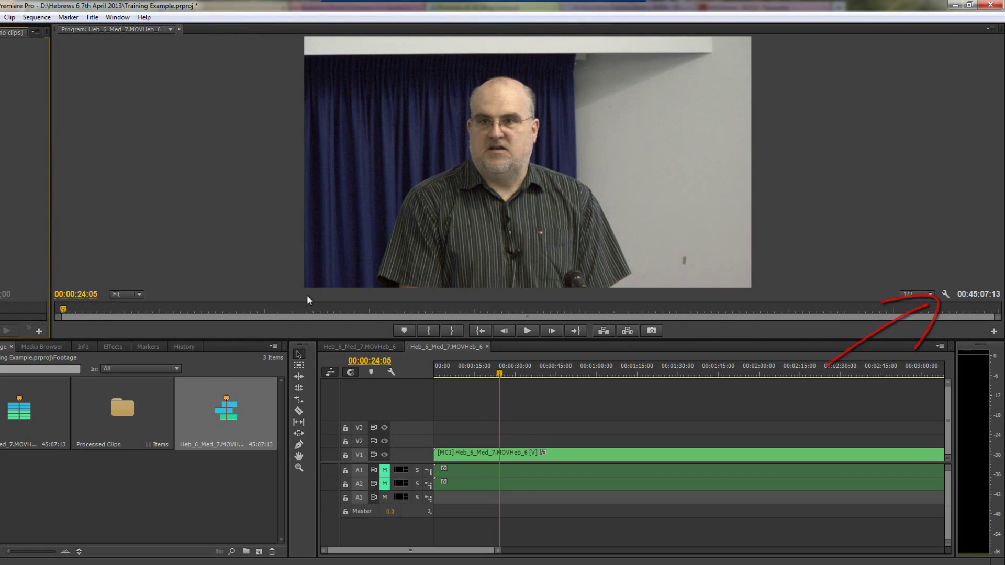
{"action": "left_click", "coordinate": [946, 294]}
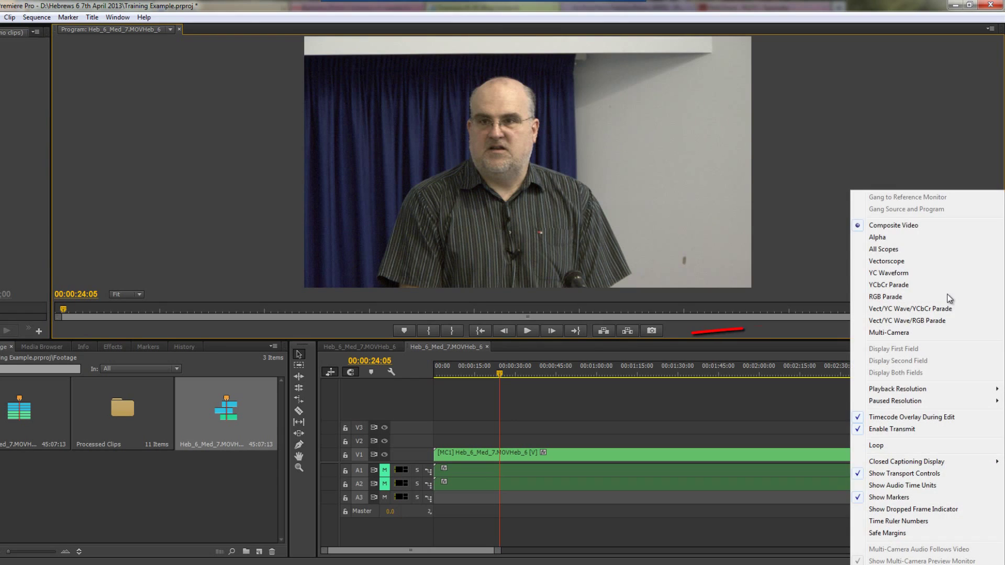
{"action": "left_click", "coordinate": [891, 337]}
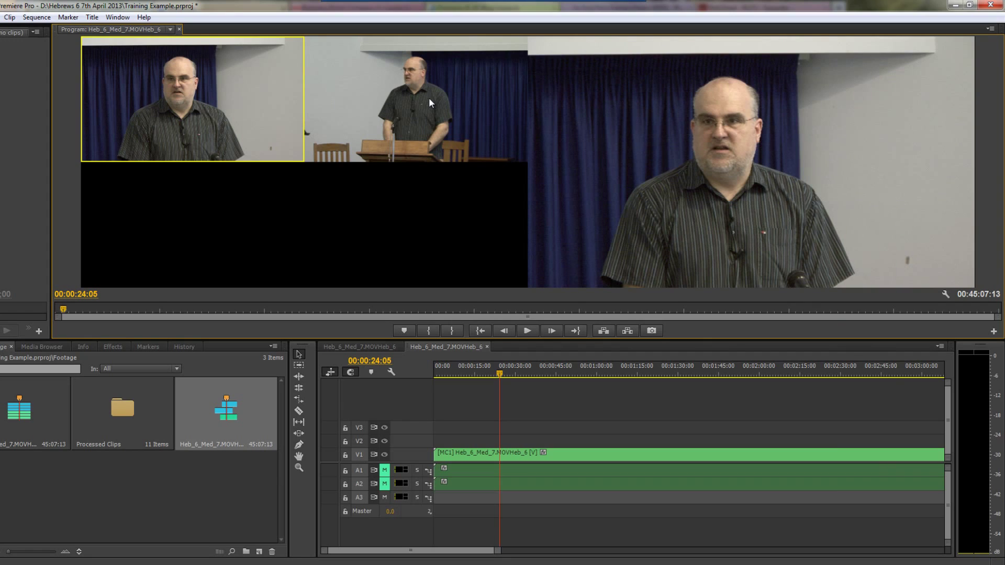
Step: Expand the V1 track and move the playhead to 00:00:38:15
{"action": "double_click", "coordinate": [422, 455]}
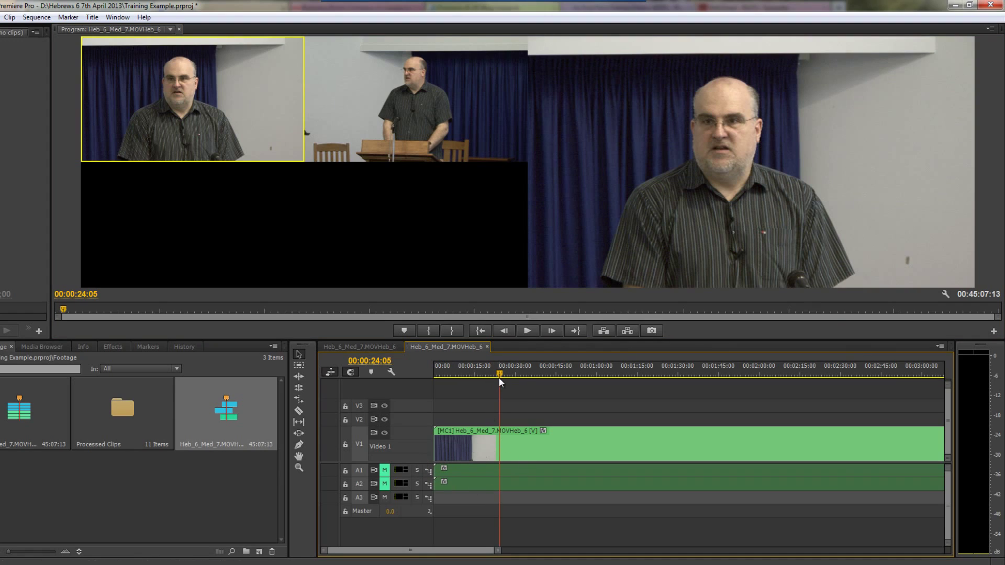
{"action": "left_click_drag", "start_coordinate": [602, 374], "coordinate": [539, 374]}
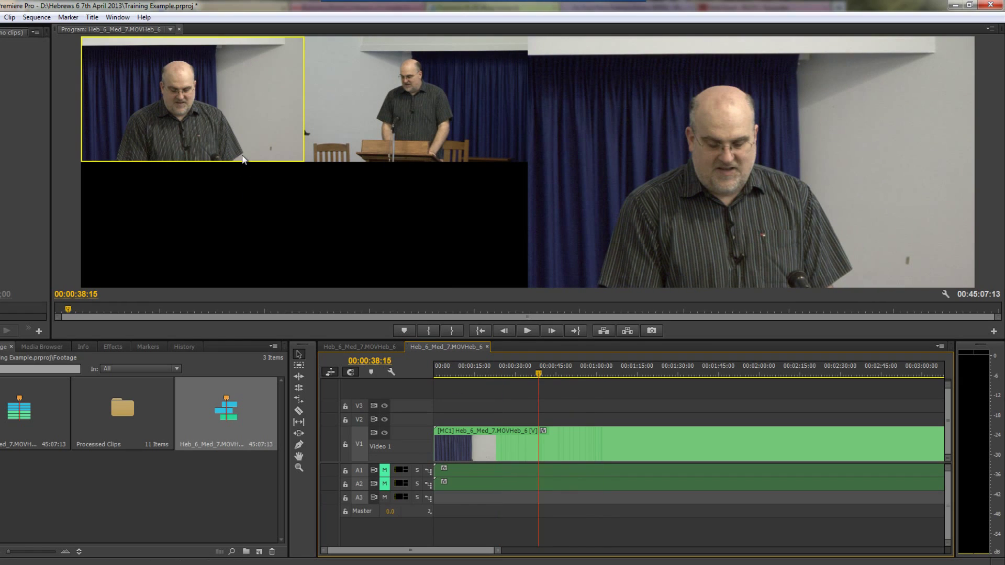
Step: Switch the paused multi-camera view between cameras 2 and 1 several times, ending on camera 1
{"action": "key", "text": "2"}
{"action": "key", "text": "1"}
{"action": "key", "text": "2"}
{"action": "key", "text": "1"}
{"action": "key", "text": "2"}
{"action": "key", "text": "1"}
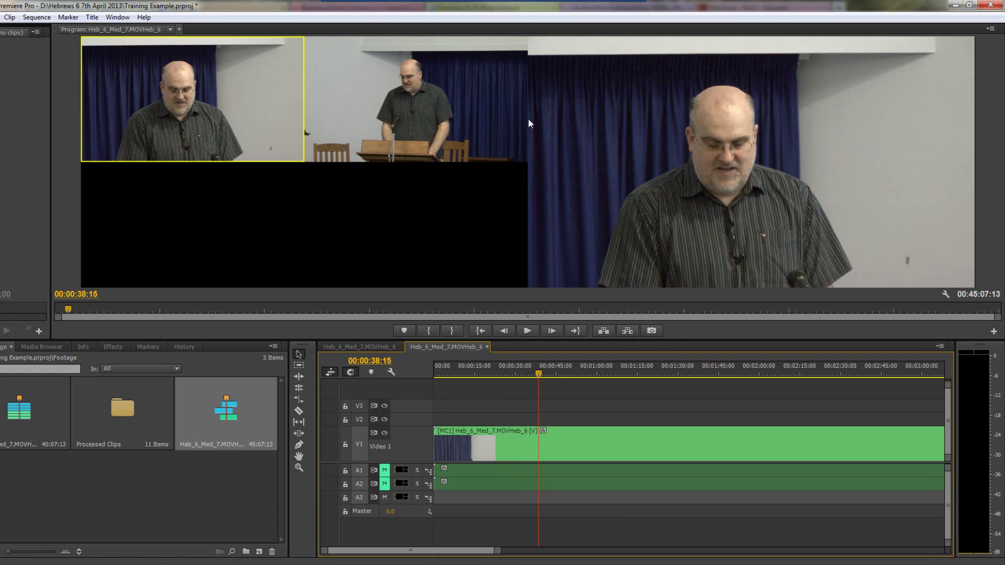
Step: Play the sequence from 00:00:38:15, cutting live to cameras 2, 1, 2 and 1, and stop at 00:00:47:20
{"action": "key", "text": "space"}
{"action": "key", "text": "2"}
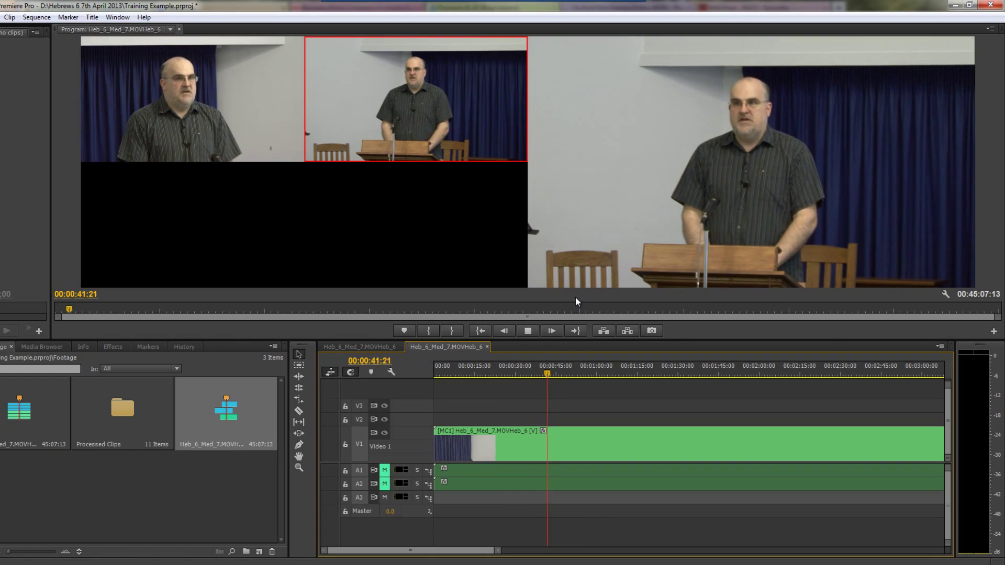
{"action": "key", "text": "1"}
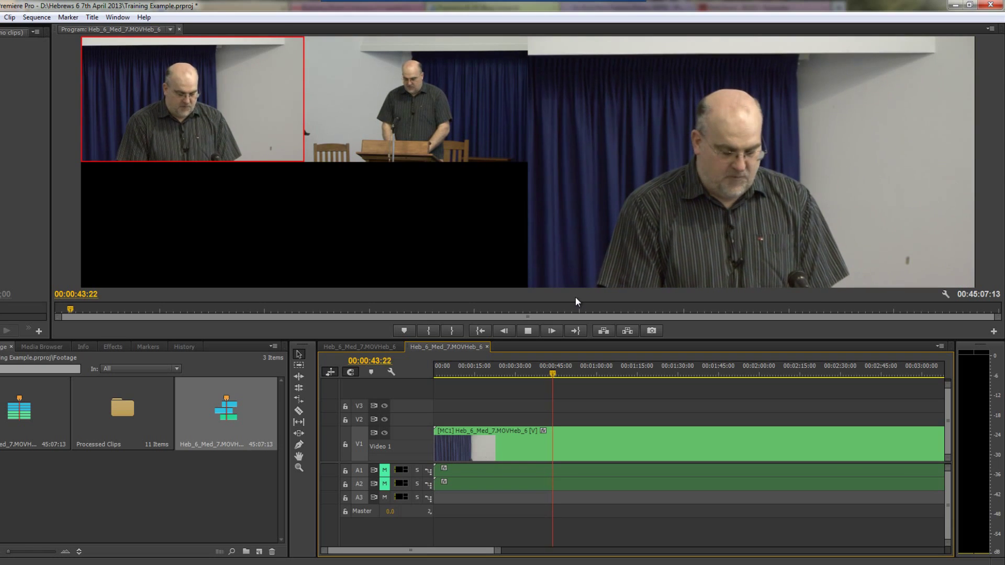
{"action": "key", "text": "2"}
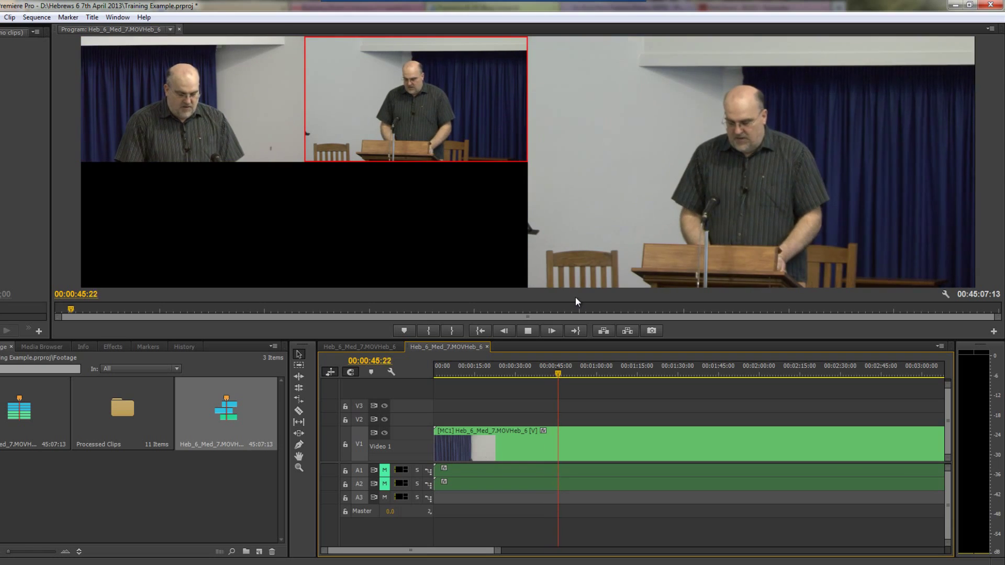
{"action": "key", "text": "1"}
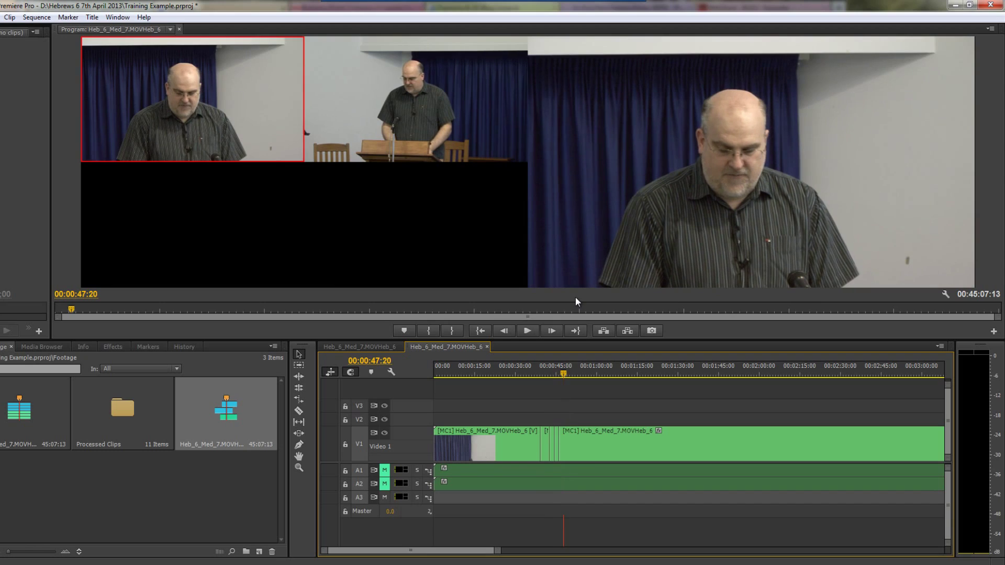
{"action": "key", "text": "space"}
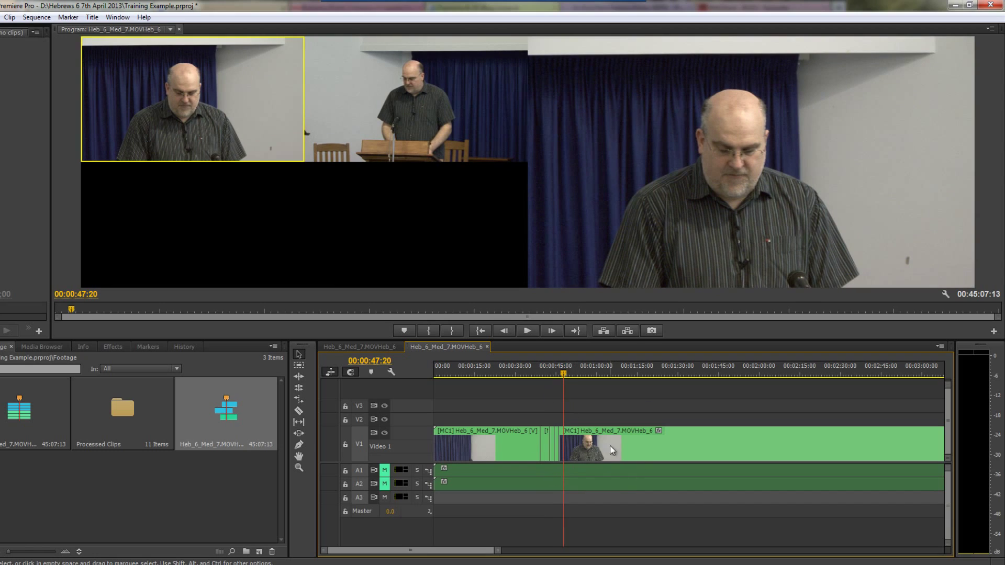
Step: Return the playhead to 00:00:38:06, shortly before the first camera cut
{"action": "left_click_drag", "start_coordinate": [486, 557], "coordinate": [441, 557]}
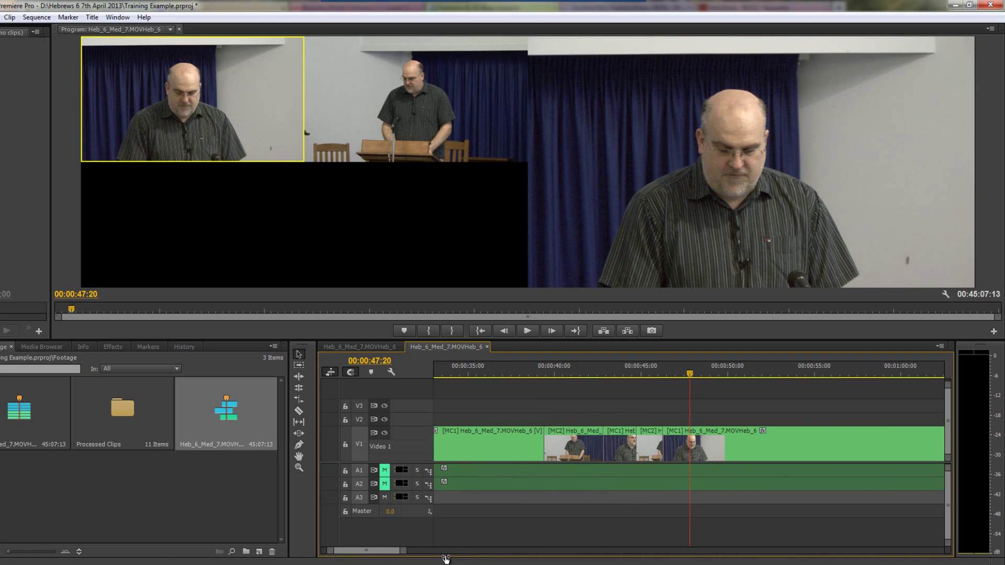
{"action": "left_click_drag", "start_coordinate": [690, 373], "coordinate": [525, 407]}
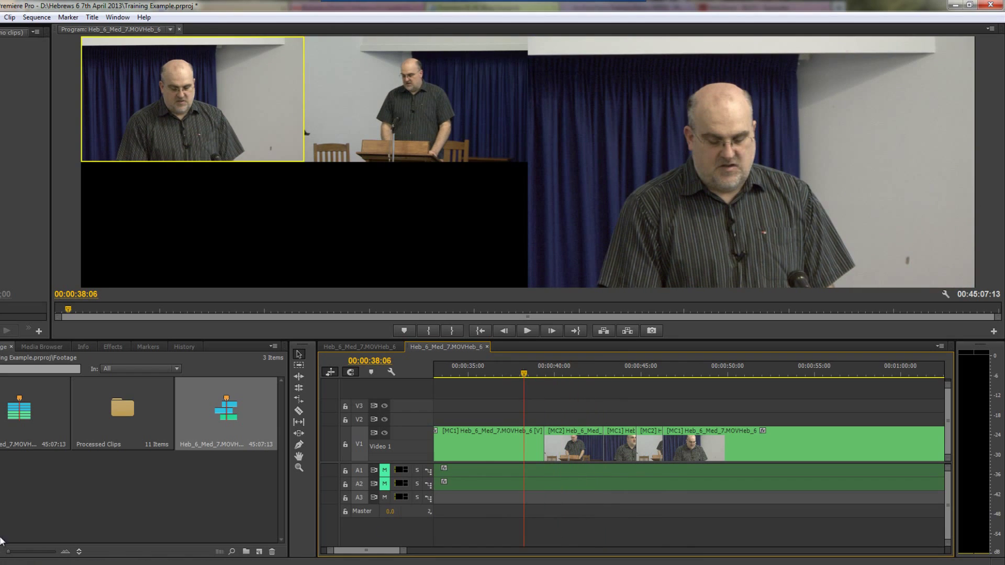